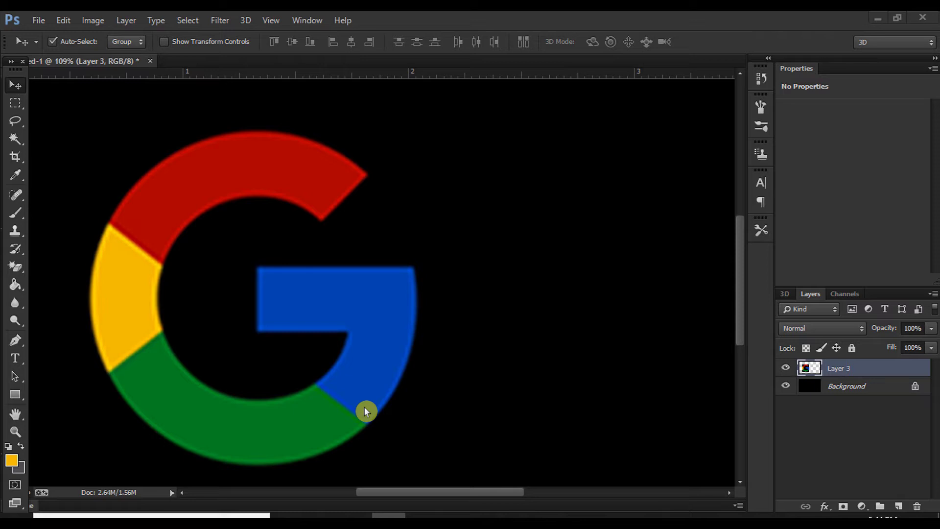
Make the Background layer active, then open and confirm the Image Size settings
{"action": "scroll", "coordinate": [363, 407], "scroll_direction": "up", "scroll_amount": 1}
{"action": "scroll", "coordinate": [363, 406], "scroll_direction": "up", "scroll_amount": 1}
{"action": "scroll", "coordinate": [368, 408], "scroll_direction": "down", "scroll_amount": 1}
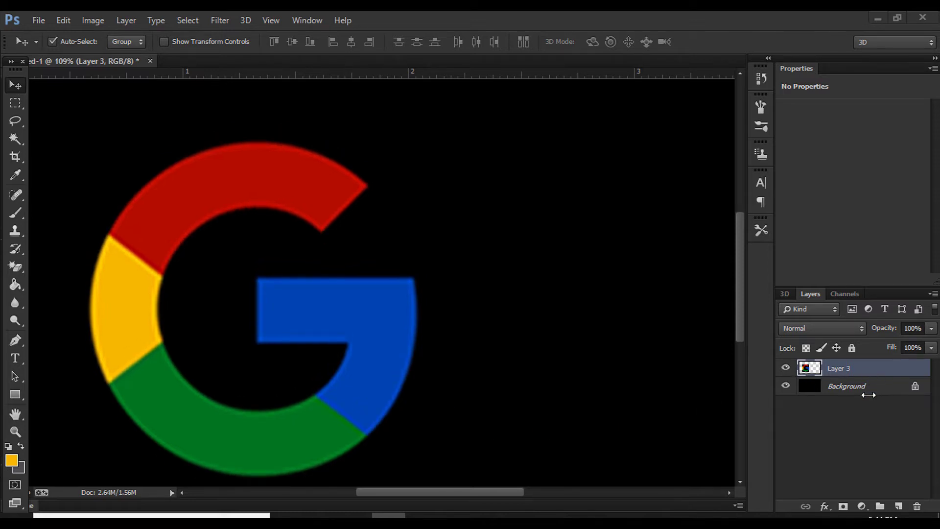
{"action": "left_click", "coordinate": [25, 90]}
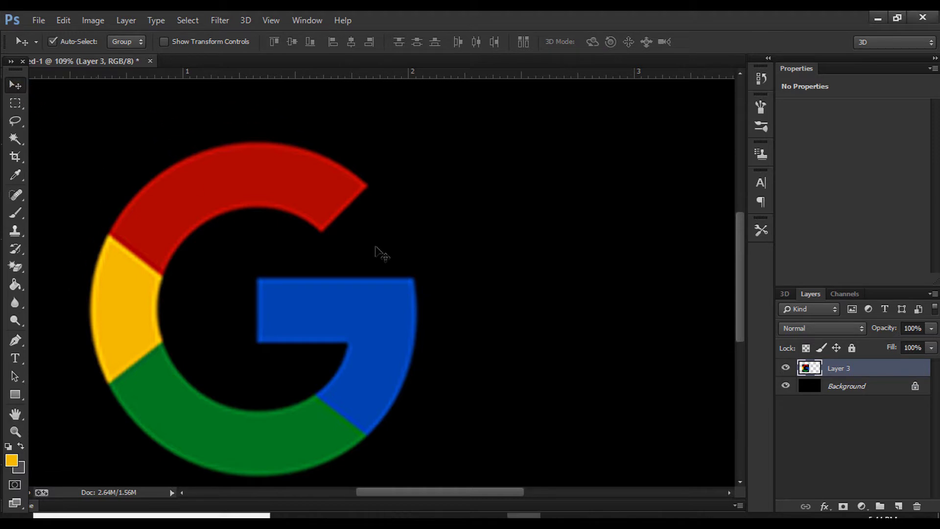
{"action": "left_click", "coordinate": [842, 386]}
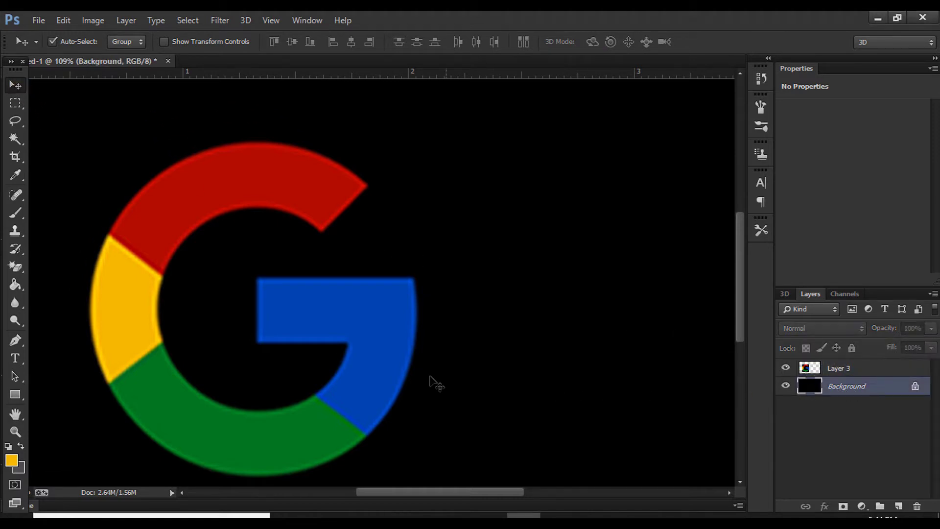
{"action": "scroll", "coordinate": [382, 366], "scroll_direction": "up", "scroll_amount": 1}
{"action": "scroll", "coordinate": [392, 361], "scroll_direction": "up", "scroll_amount": 1}
{"action": "scroll", "coordinate": [393, 357], "scroll_direction": "up", "scroll_amount": 2}
{"action": "scroll", "coordinate": [394, 359], "scroll_direction": "down", "scroll_amount": 4}
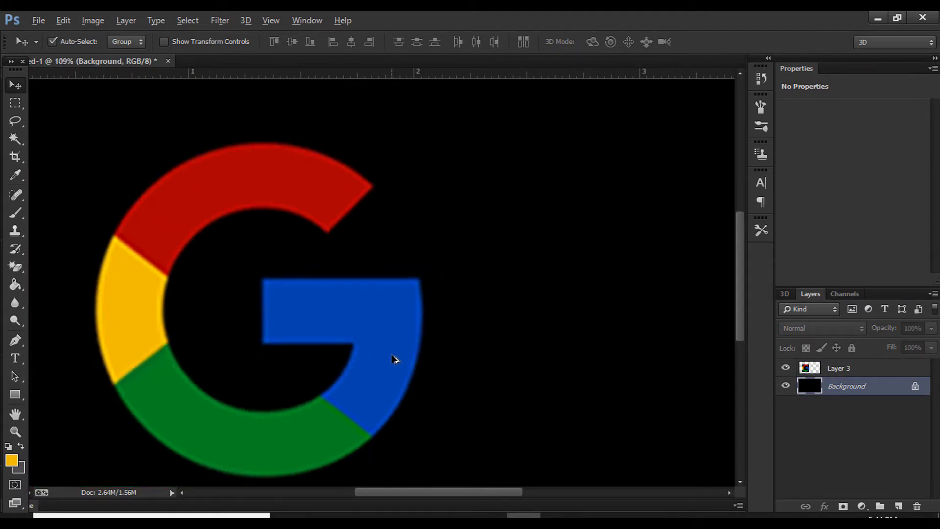
{"action": "key", "text": "alt"}
{"action": "key", "text": "ctrl+alt+i"}
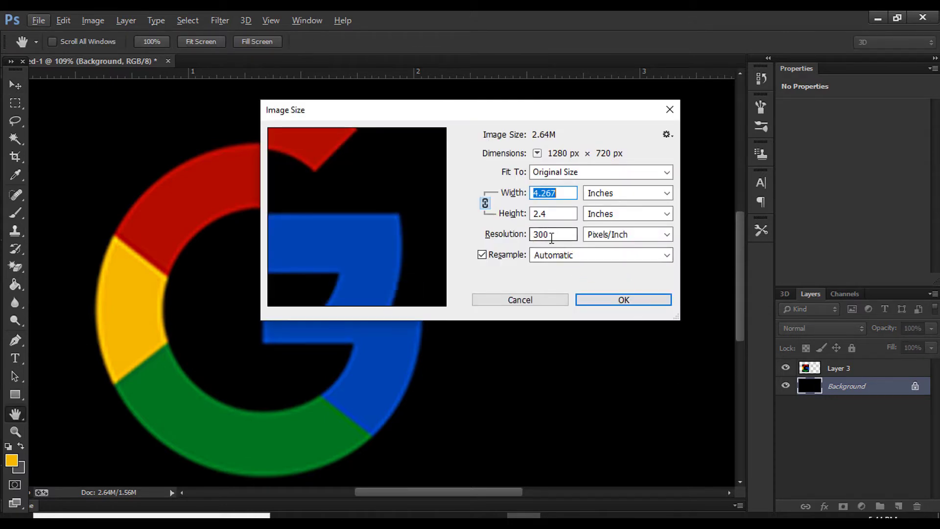
{"action": "left_click", "coordinate": [625, 299]}
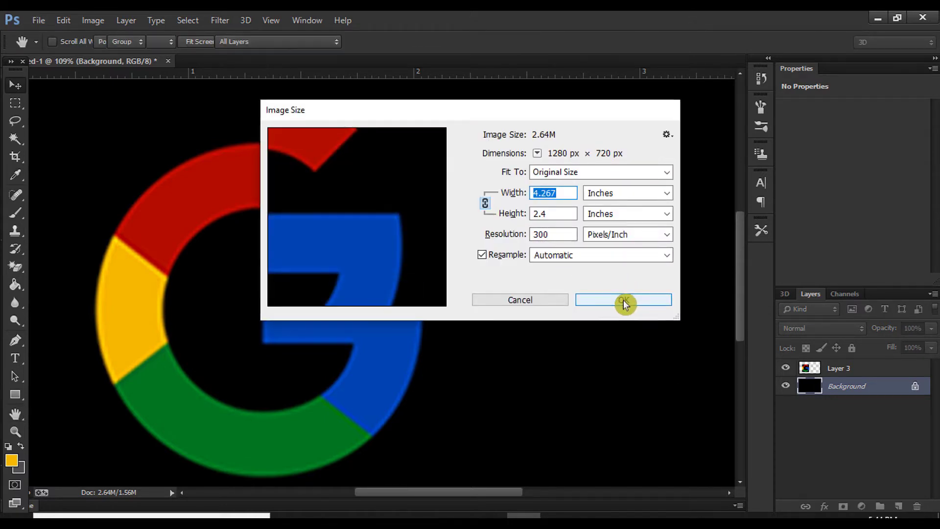
Add a new empty layer named red
{"action": "left_click", "coordinate": [899, 506]}
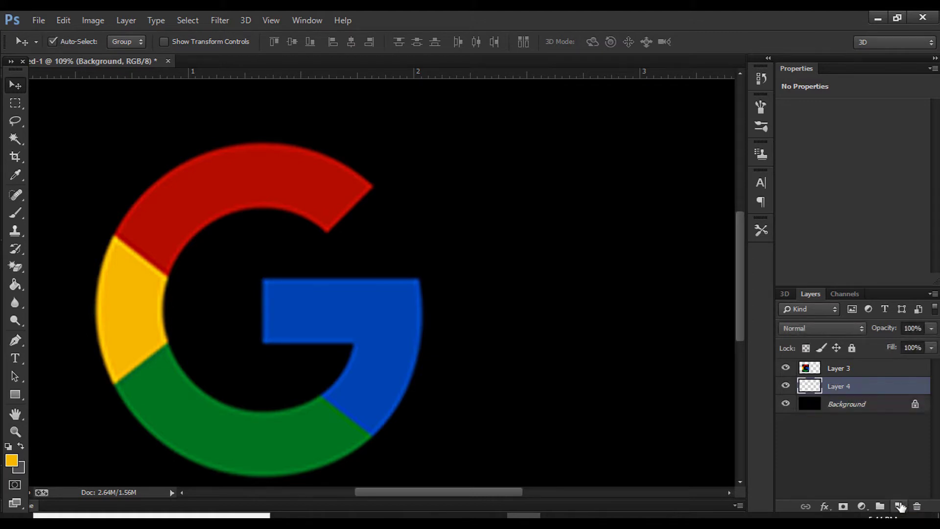
{"action": "double_click", "coordinate": [841, 386]}
{"action": "type", "text": "red"}
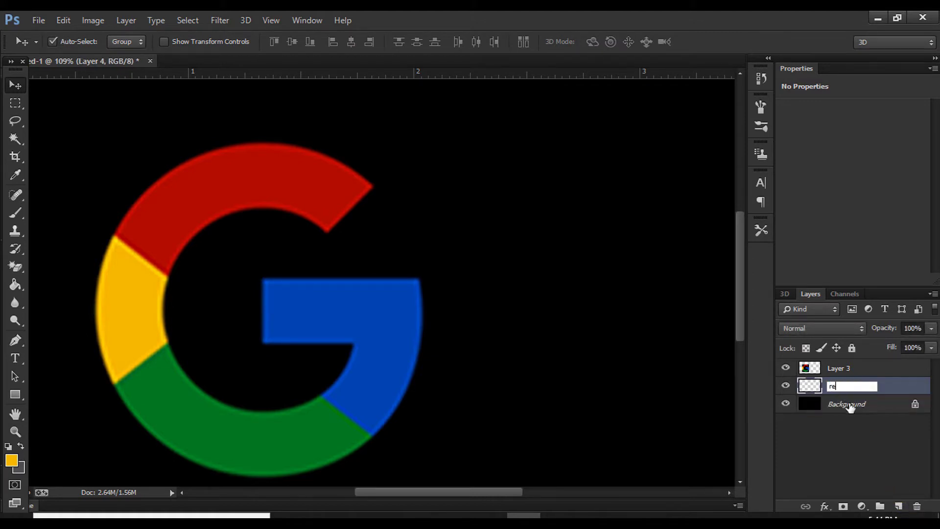
{"action": "key", "text": "Return"}
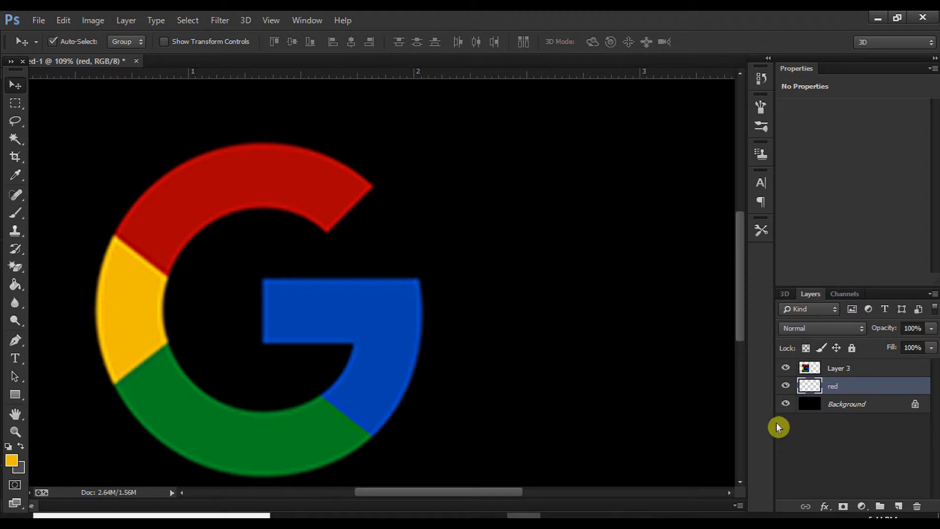
Magic Wand the G's red arc on Layer 3, sample its red as foreground, then select the red layer
{"action": "left_click", "coordinate": [874, 367]}
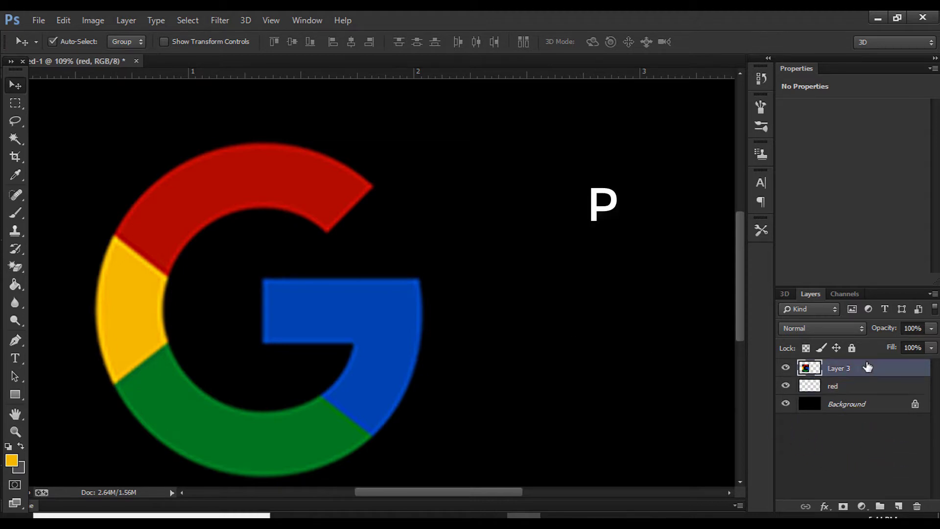
{"action": "left_click", "coordinate": [15, 139]}
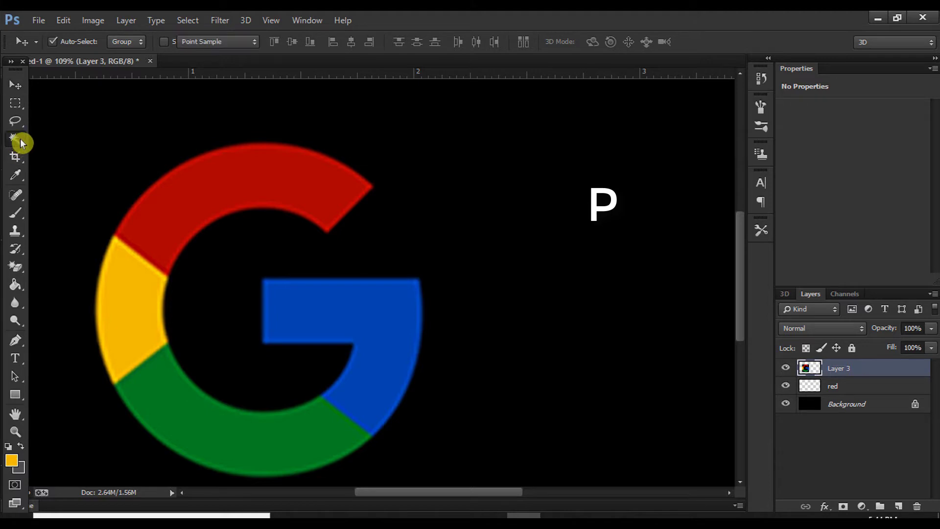
{"action": "left_click", "coordinate": [224, 187]}
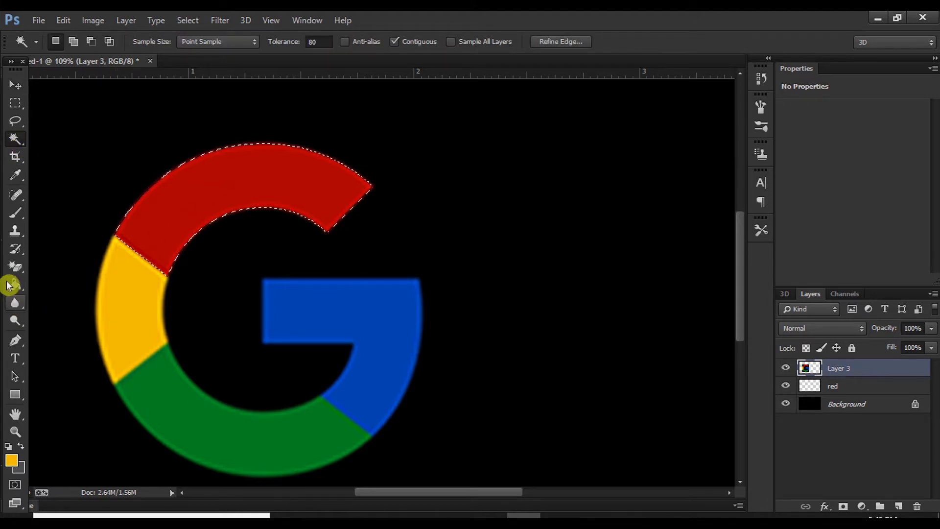
{"action": "left_click", "coordinate": [16, 177]}
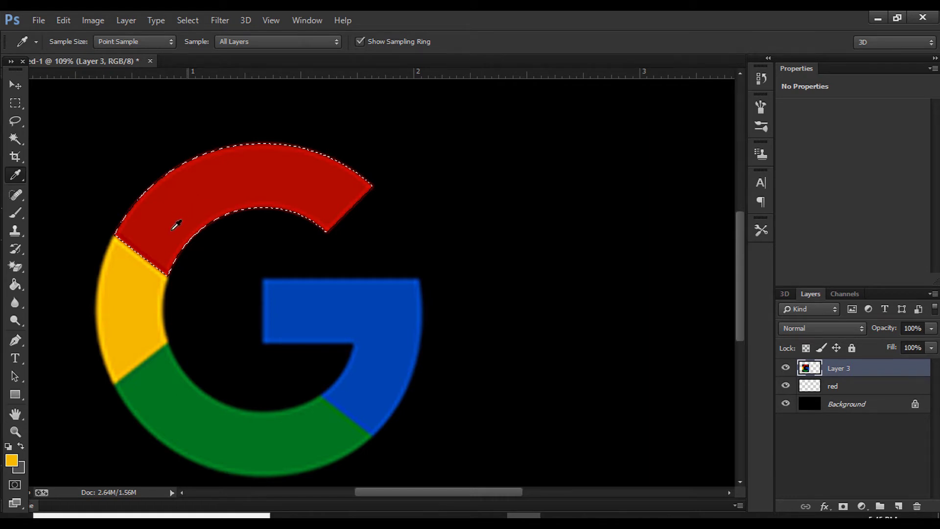
{"action": "left_click", "coordinate": [176, 224]}
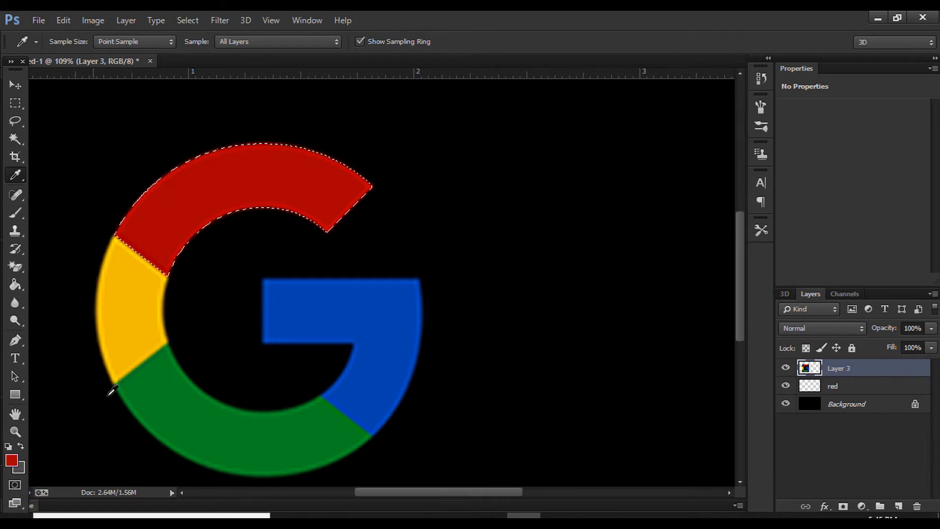
{"action": "left_click", "coordinate": [869, 386]}
{"action": "left_click", "coordinate": [785, 386]}
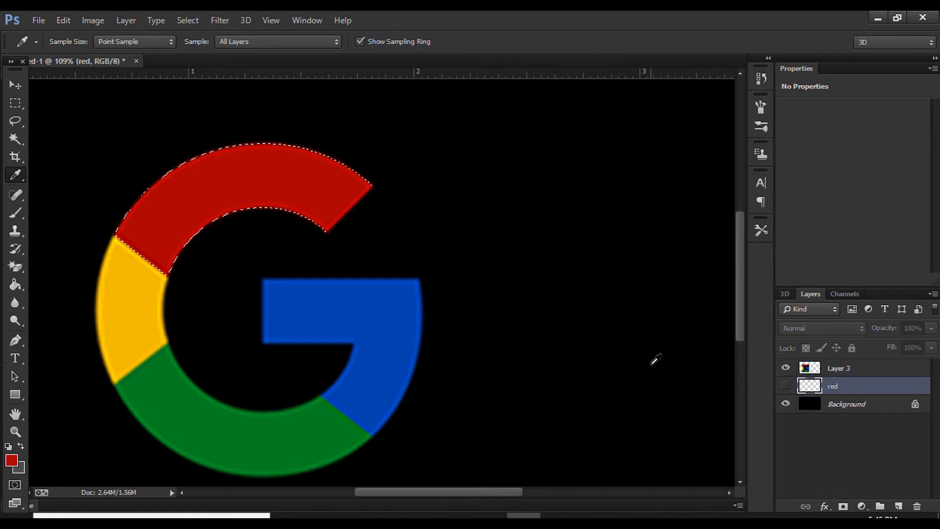
With Layer 3 hidden, bucket-fill the selected arc red on the red layer, deselect, and show Layer 3 again
{"action": "left_click", "coordinate": [785, 386]}
{"action": "left_click", "coordinate": [785, 368]}
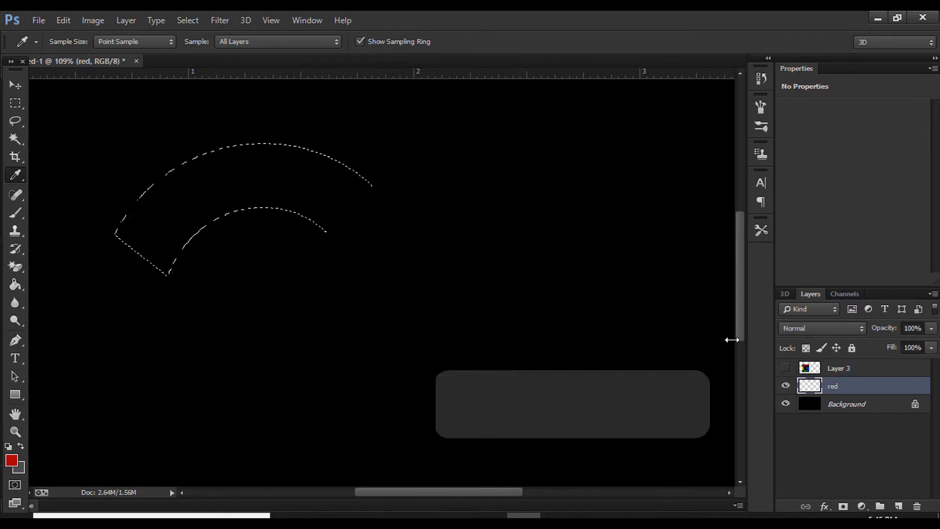
{"action": "left_click", "coordinate": [18, 294]}
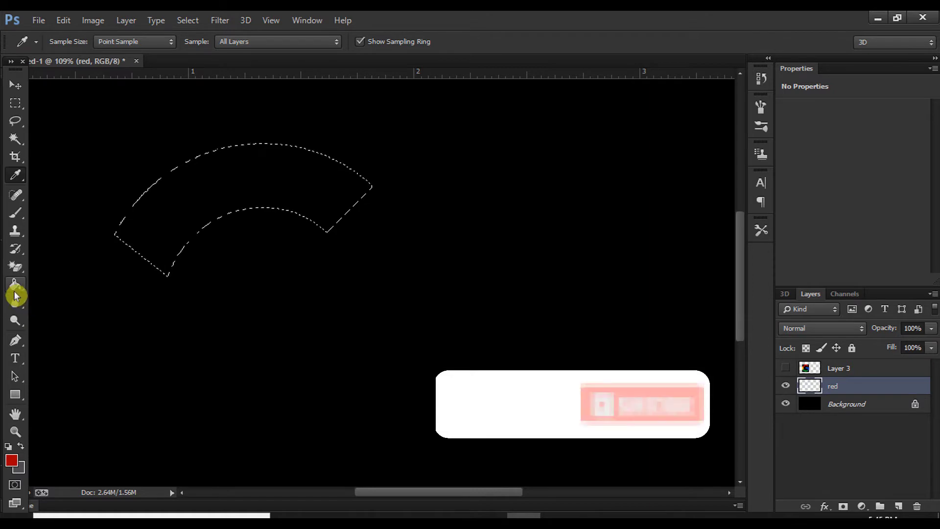
{"action": "left_click", "coordinate": [16, 289]}
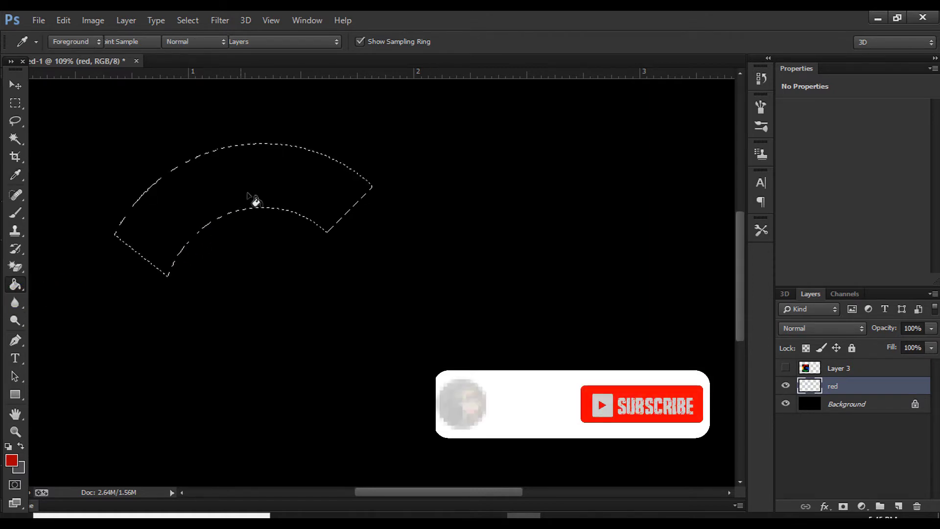
{"action": "left_click", "coordinate": [252, 195]}
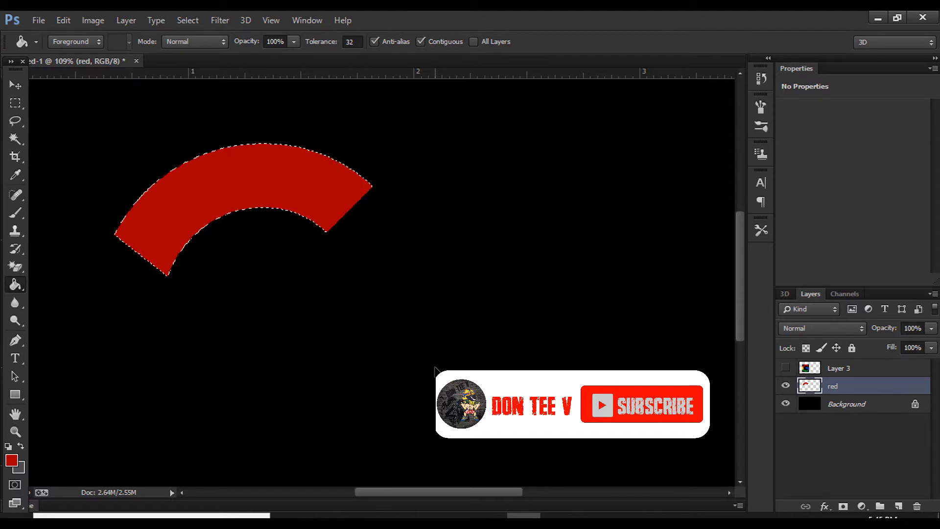
{"action": "key", "text": "ctrl+d"}
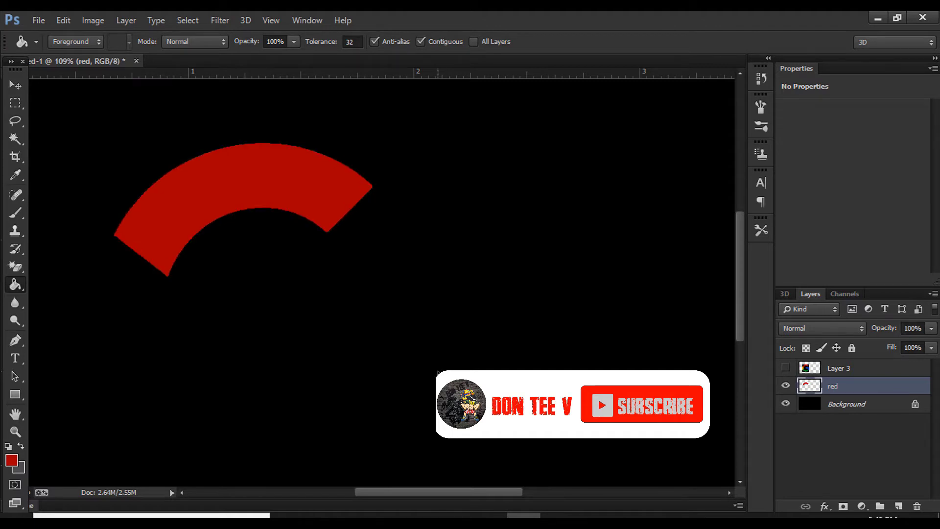
{"action": "left_click", "coordinate": [785, 368]}
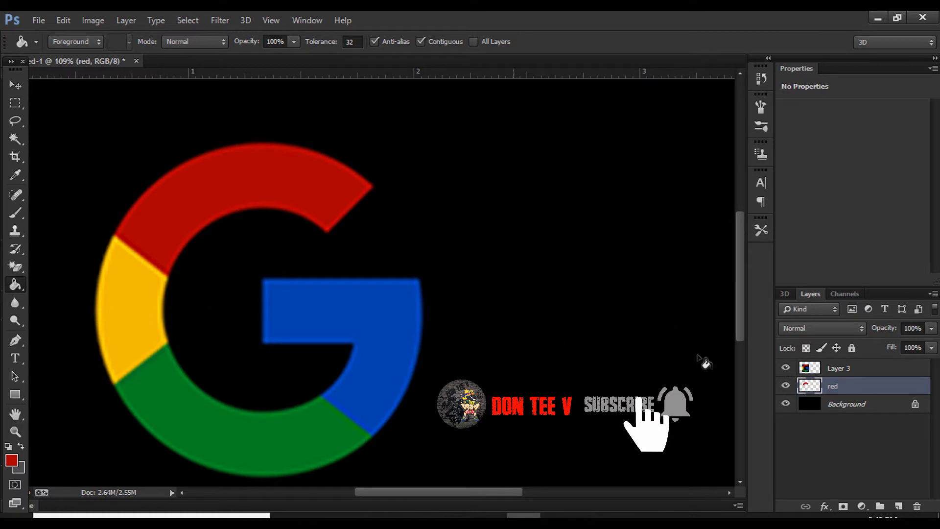
On Layer 3, Magic Wand the G's yellow segment and eyedropper its yellow as foreground
{"action": "left_click", "coordinate": [884, 367]}
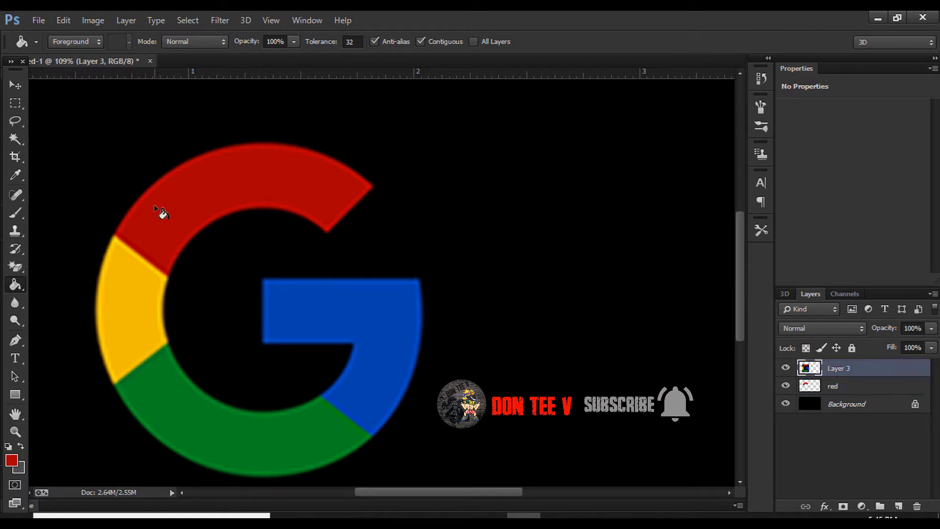
{"action": "left_click", "coordinate": [13, 146]}
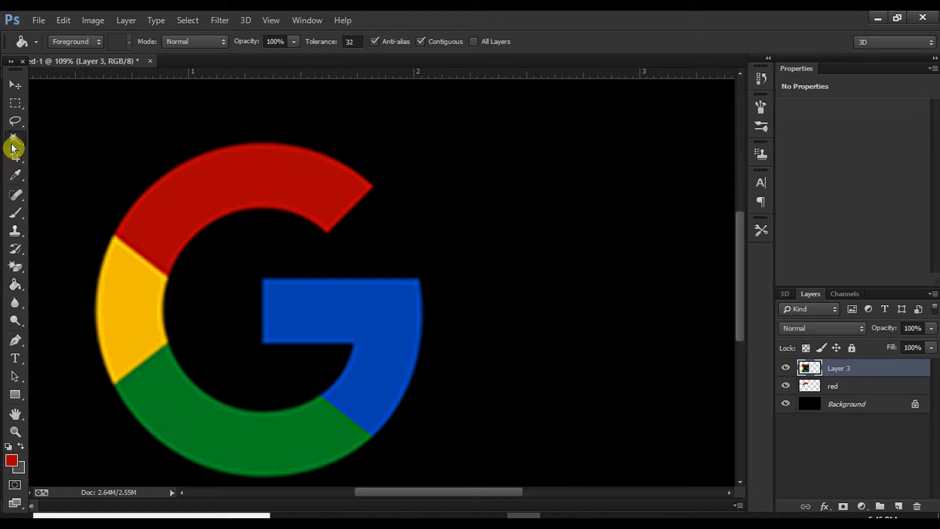
{"action": "left_click", "coordinate": [129, 290]}
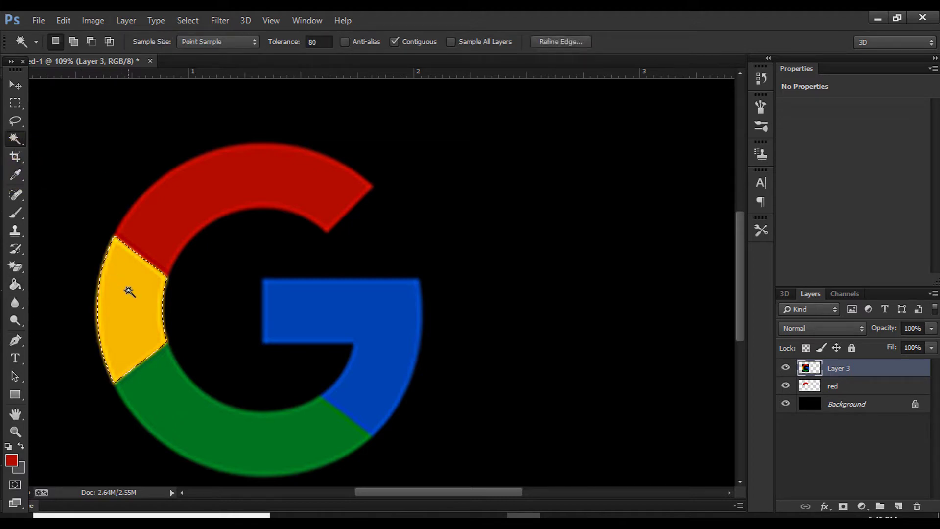
{"action": "left_click", "coordinate": [129, 292]}
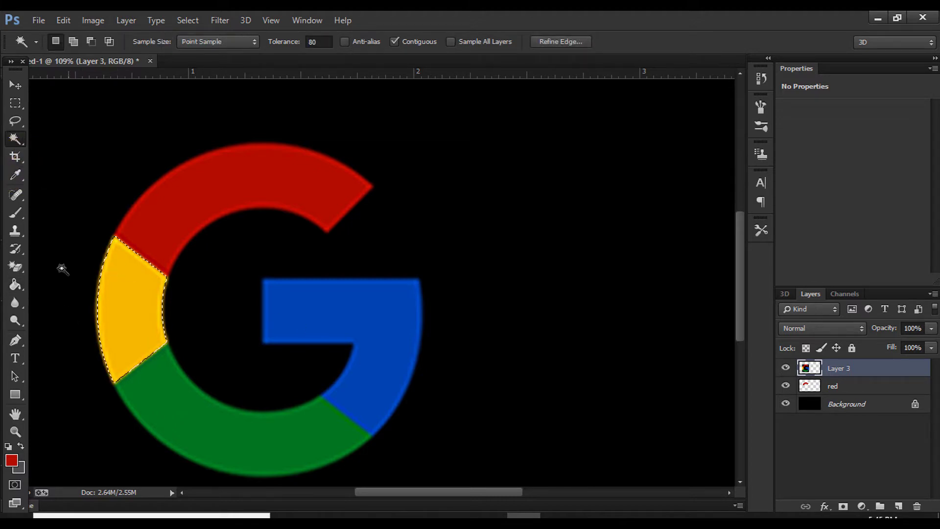
{"action": "mouse_move", "coordinate": [19, 205]}
{"action": "left_mouse_down"}
{"action": "mouse_move", "coordinate": [13, 263]}
{"action": "mouse_move", "coordinate": [13, 249]}
{"action": "left_mouse_up"}
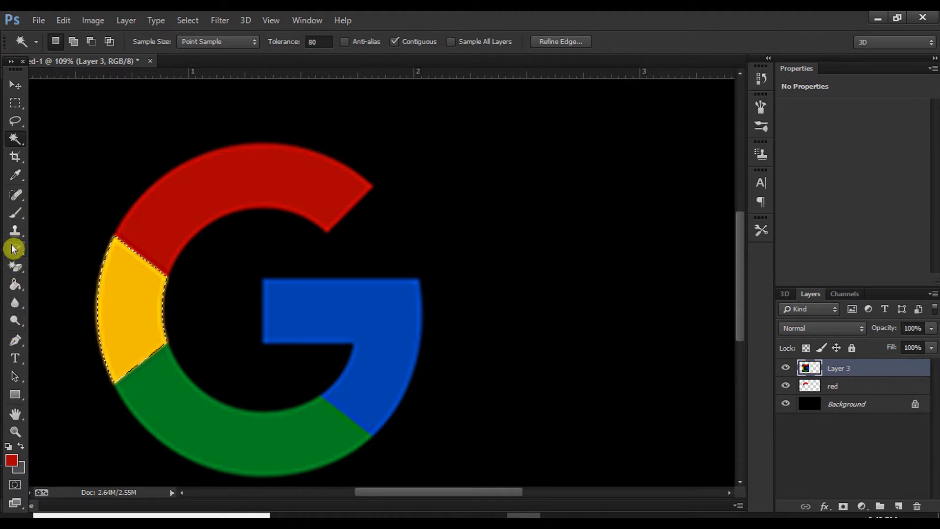
{"action": "left_click", "coordinate": [15, 178]}
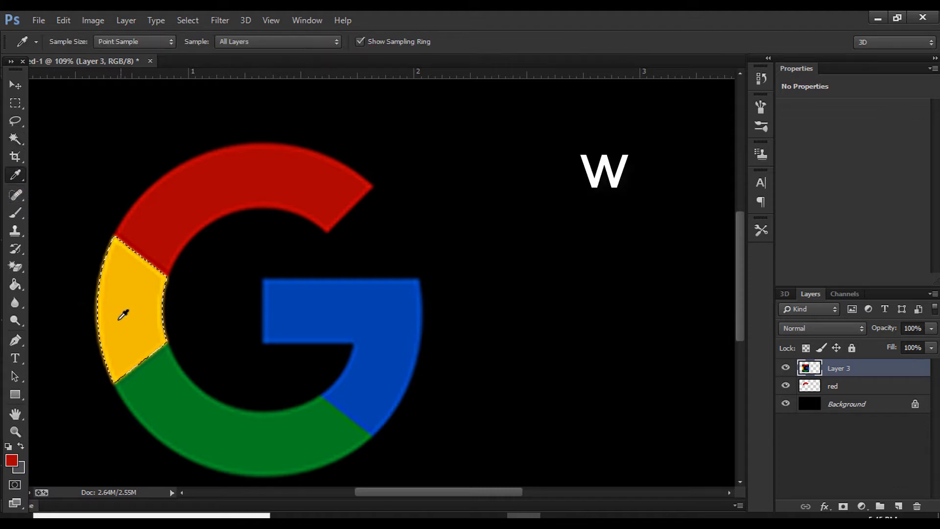
{"action": "left_click", "coordinate": [122, 315]}
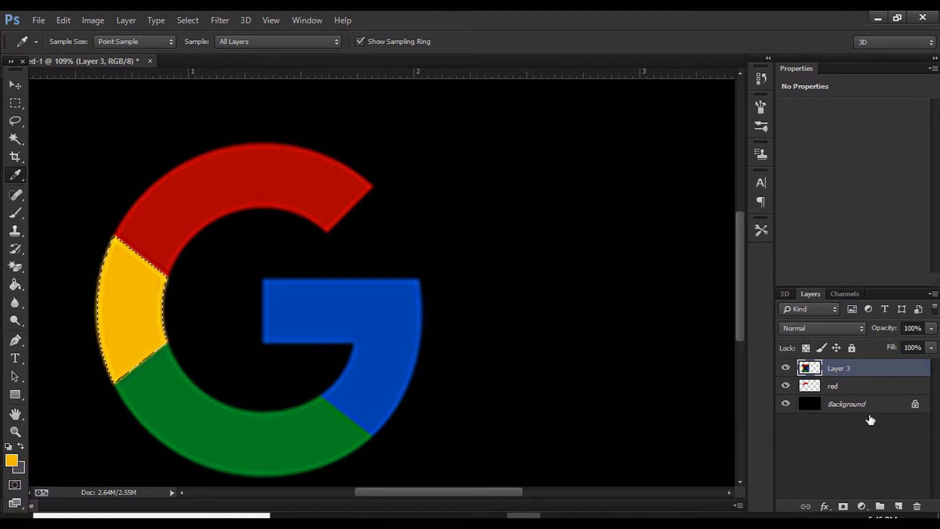
Add a new empty layer named yellow
{"action": "left_click", "coordinate": [898, 506]}
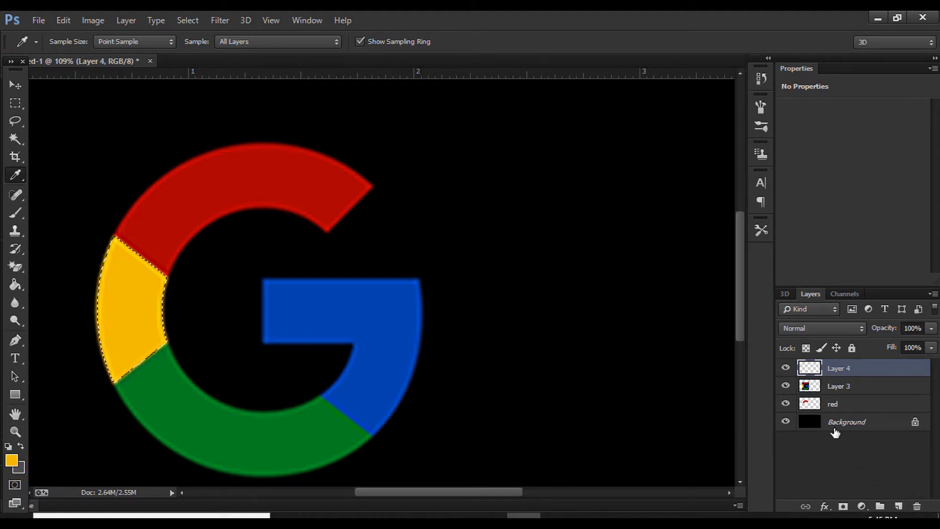
{"action": "double_click", "coordinate": [840, 370]}
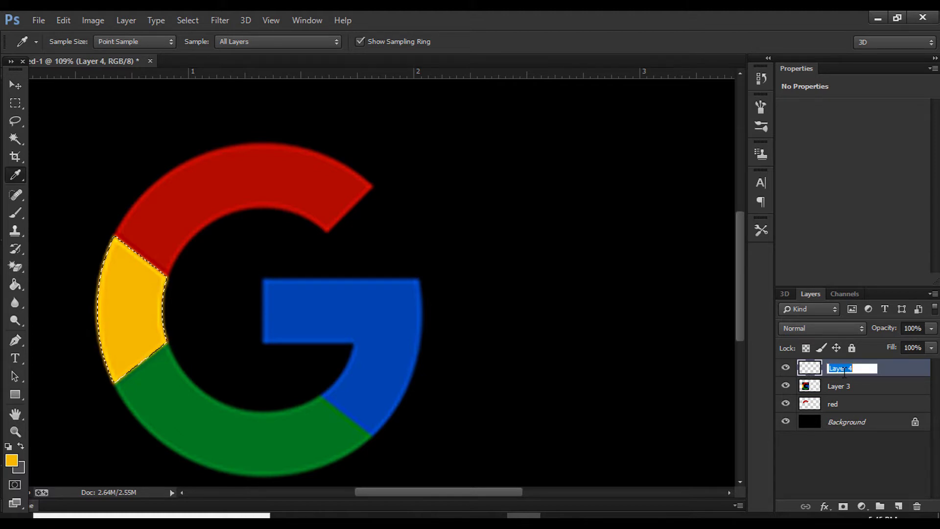
{"action": "type", "text": "yellow"}
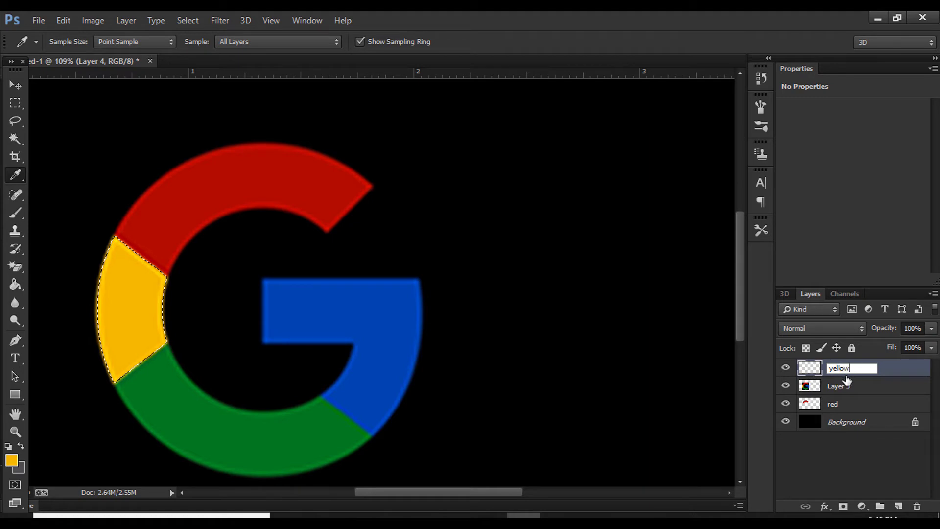
{"action": "key", "text": "Return"}
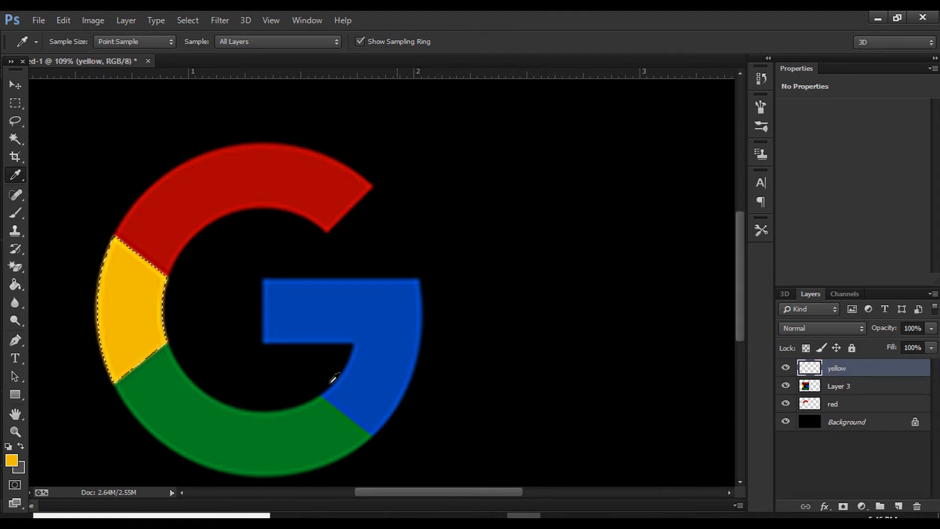
With Layer 3 hidden, bucket-fill the selected wedge yellow, deselect, and show Layer 3 again
{"action": "left_click", "coordinate": [785, 387]}
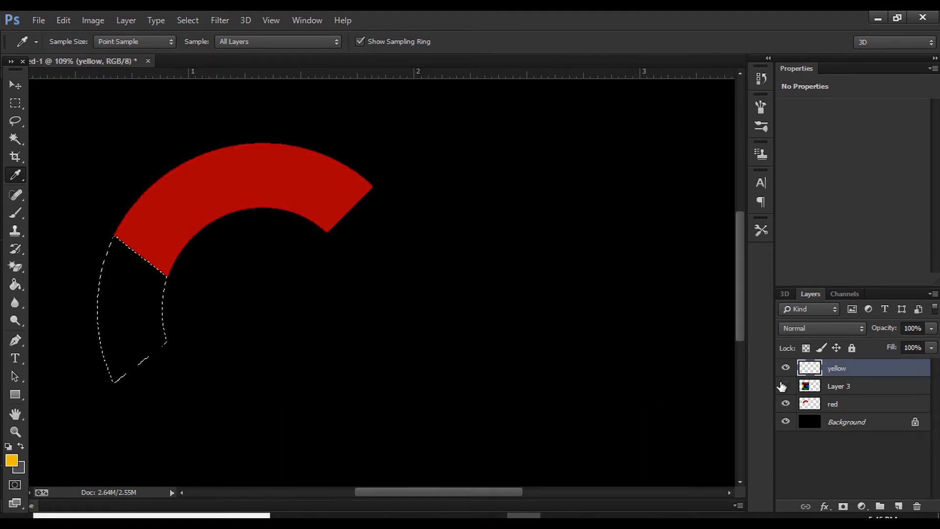
{"action": "left_click", "coordinate": [14, 290]}
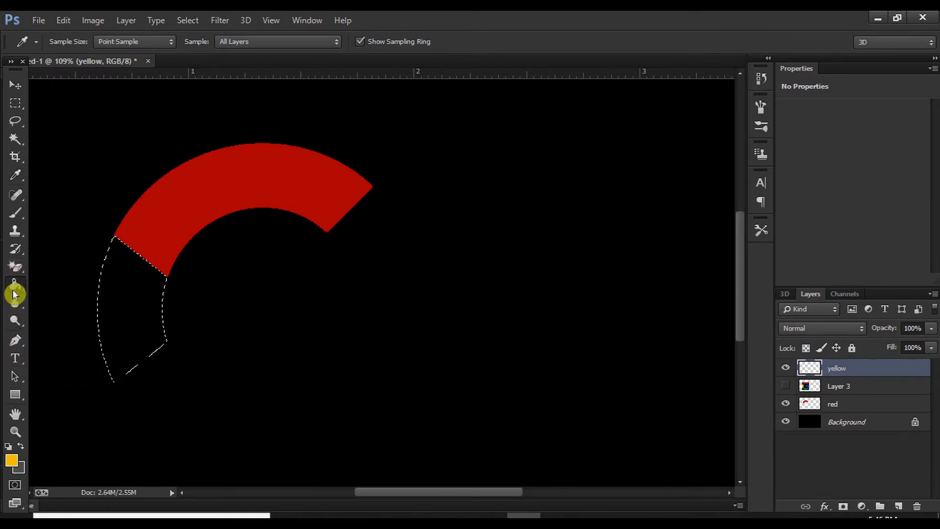
{"action": "left_click", "coordinate": [125, 298]}
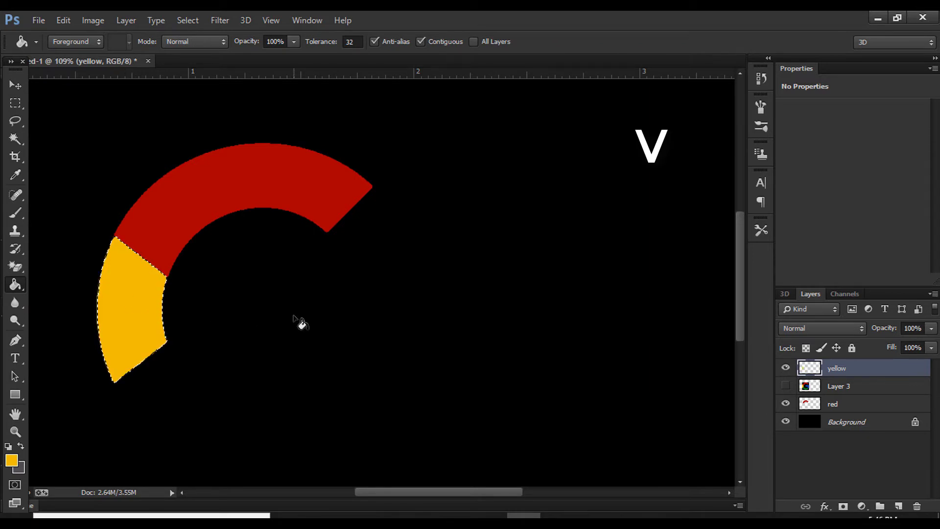
{"action": "key", "text": "ctrl+d"}
{"action": "left_click", "coordinate": [832, 387]}
{"action": "left_click", "coordinate": [785, 386]}
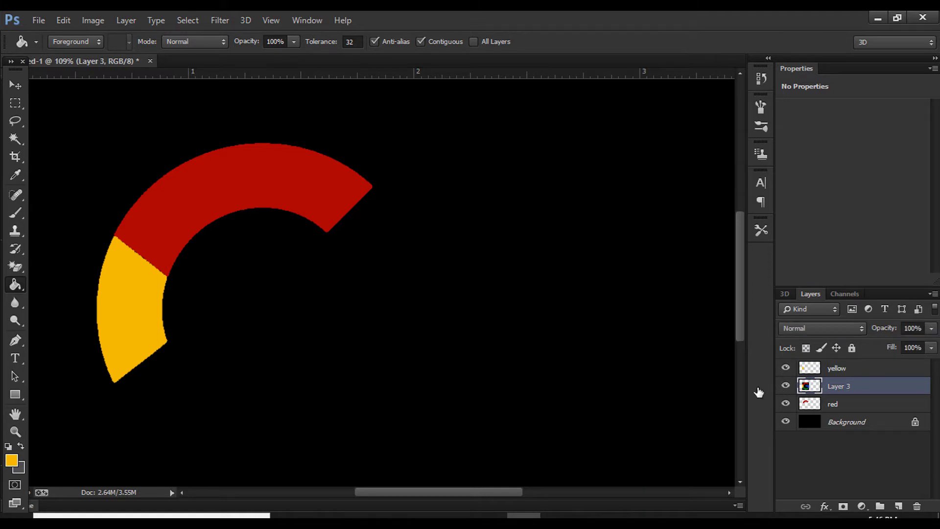
Magic Wand the G's green lower arc and eyedropper its green as foreground
{"action": "left_click", "coordinate": [12, 143]}
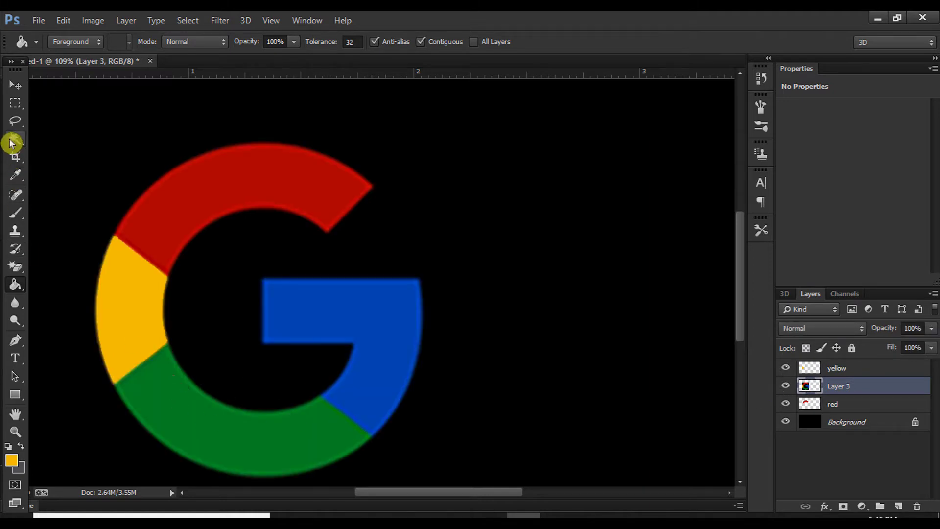
{"action": "left_click", "coordinate": [193, 414]}
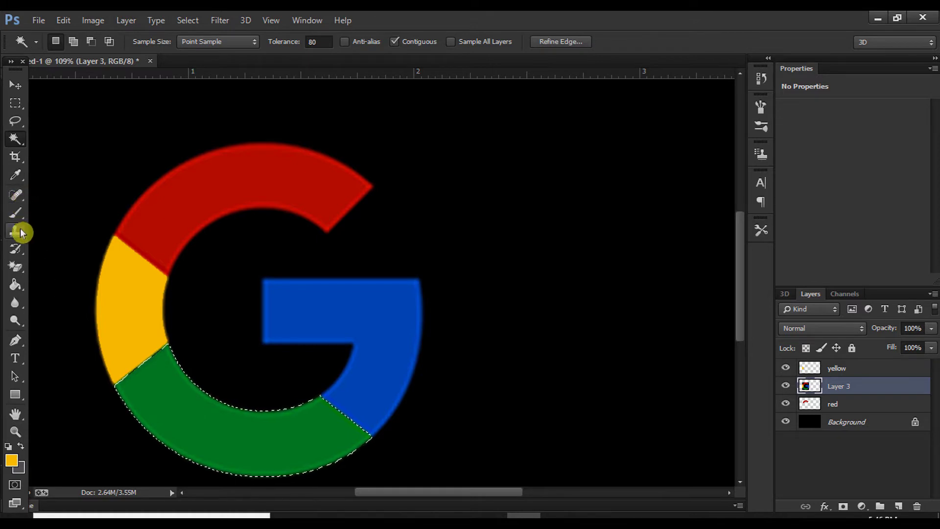
{"action": "left_click", "coordinate": [15, 180]}
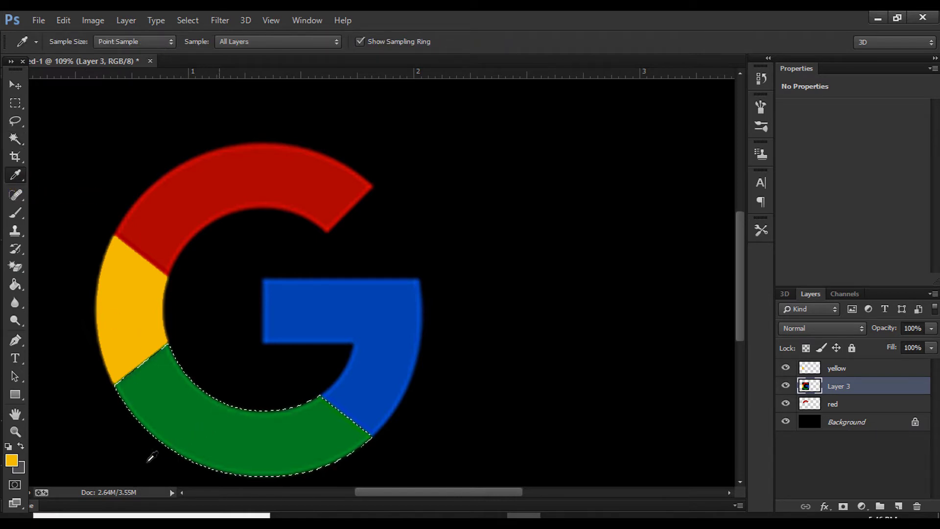
{"action": "left_click", "coordinate": [192, 423]}
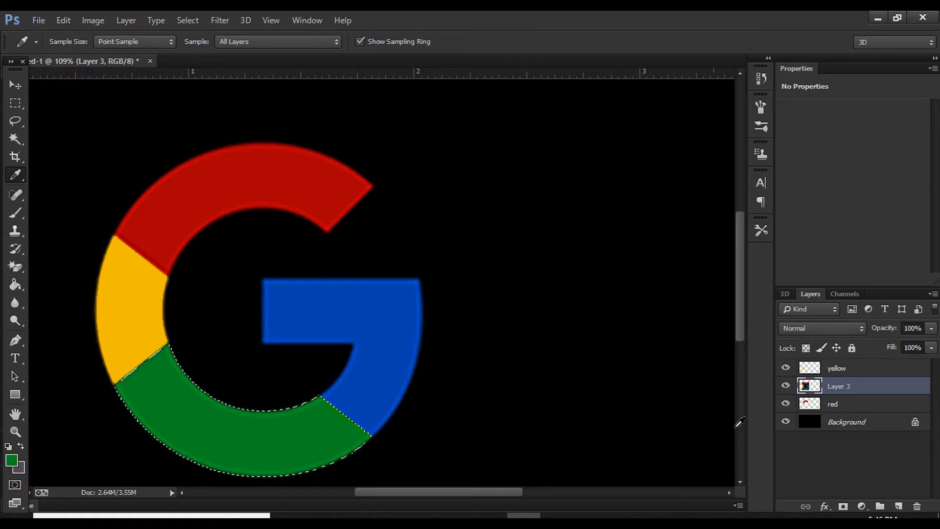
{"action": "left_click", "coordinate": [768, 407]}
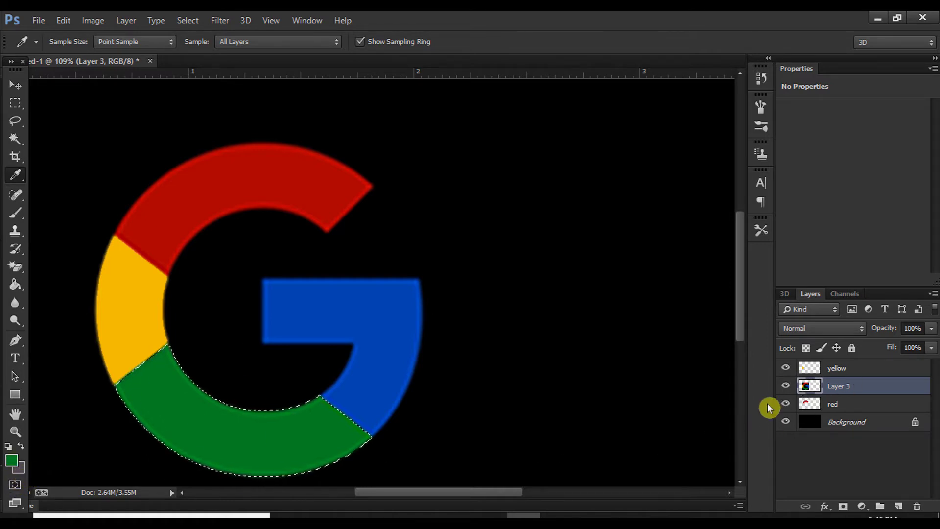
Add a new layer and name it green, correcting the misspelled first attempt
{"action": "left_click", "coordinate": [899, 505]}
{"action": "double_click", "coordinate": [839, 387]}
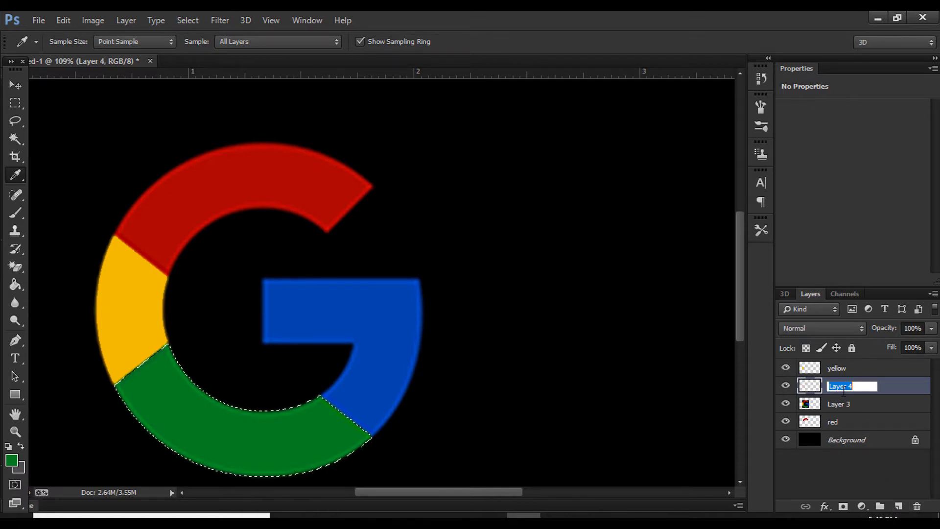
{"action": "type", "text": "gree"}
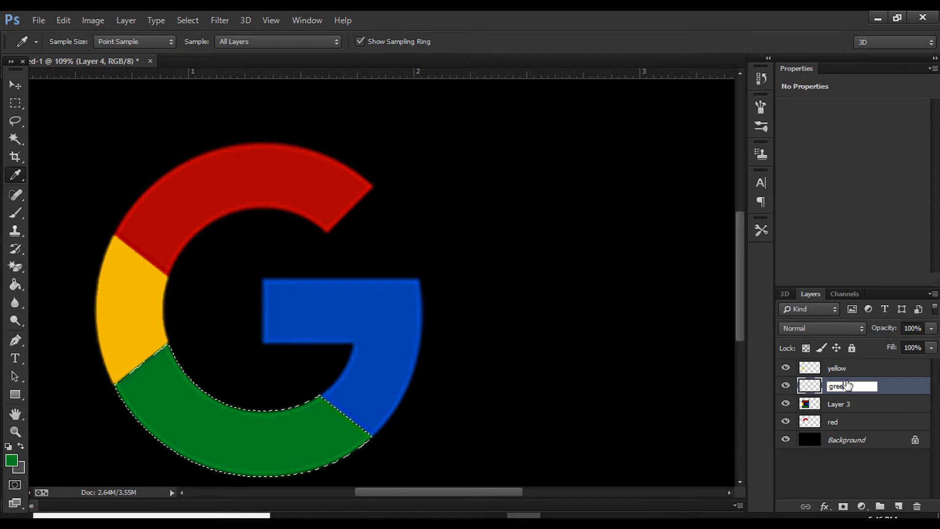
{"action": "key", "text": "Return"}
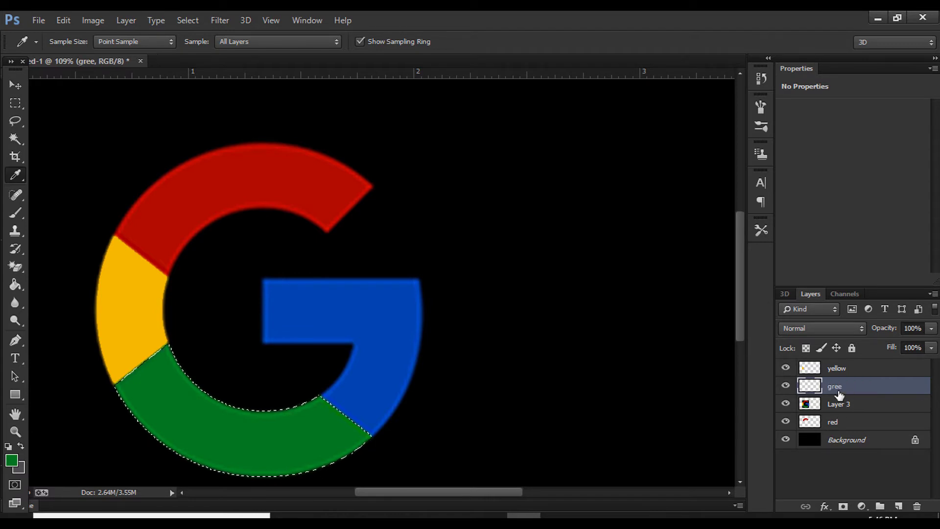
{"action": "double_click", "coordinate": [839, 389]}
{"action": "type", "text": "gree"}
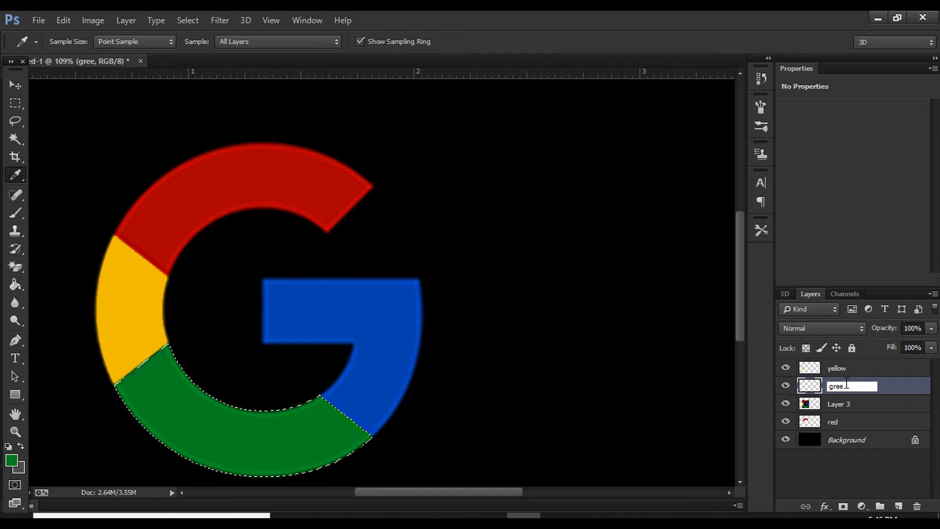
{"action": "type", "text": "n"}
{"action": "key", "text": "Return"}
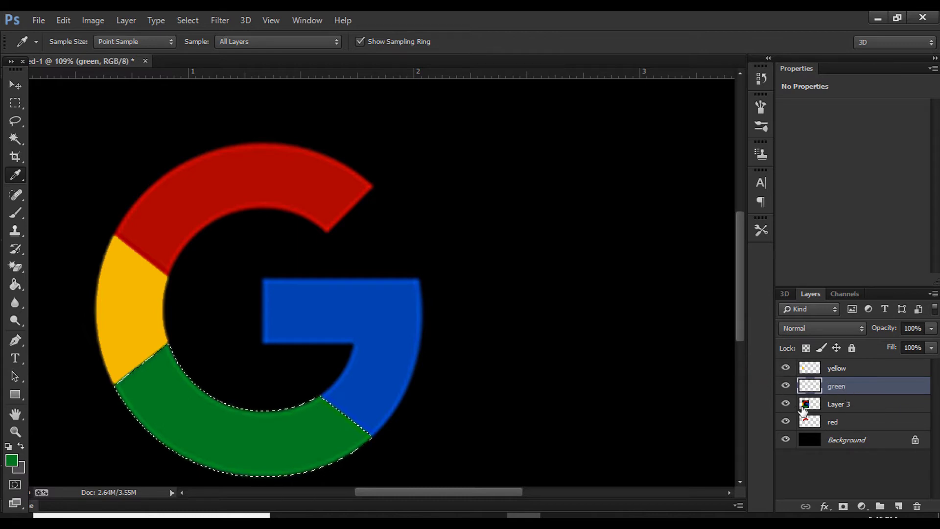
With Layer 3 hidden, bucket-fill the selected arc green, show Layer 3 again, and deselect
{"action": "left_click", "coordinate": [786, 403]}
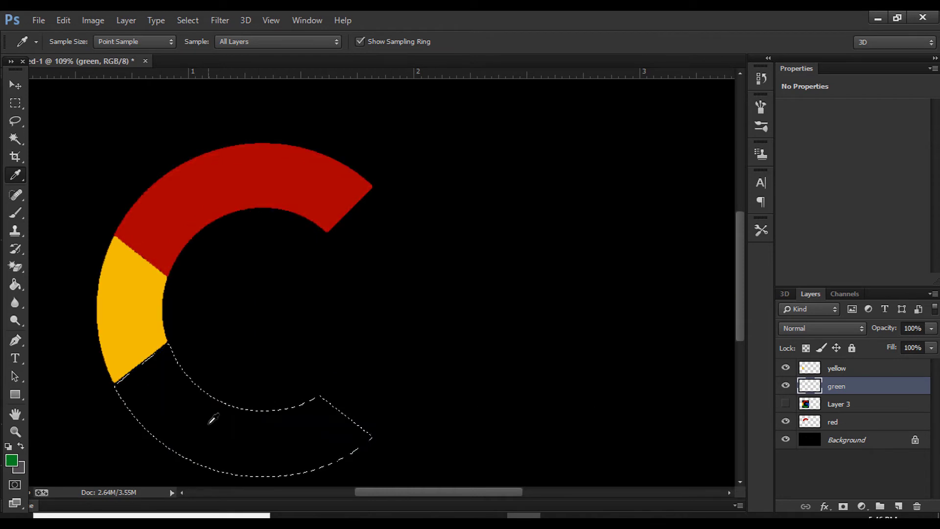
{"action": "left_click", "coordinate": [18, 273]}
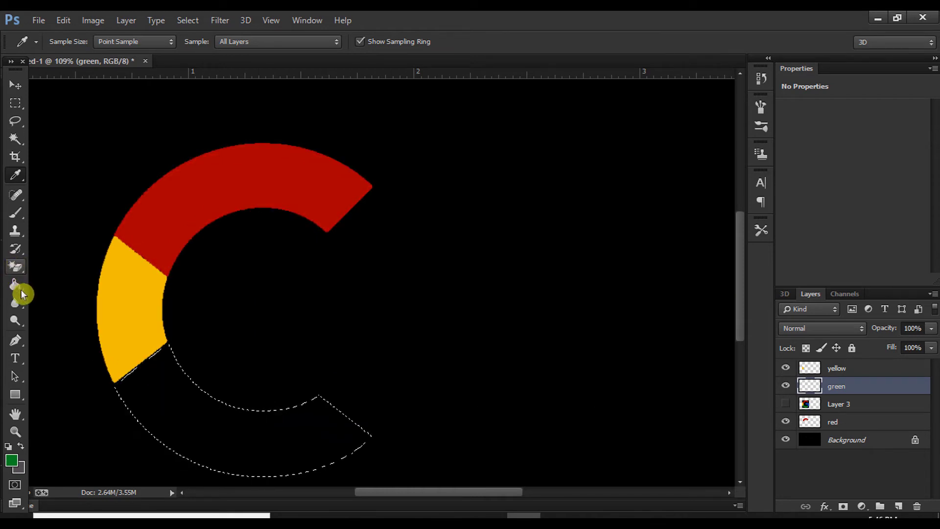
{"action": "left_click", "coordinate": [17, 284]}
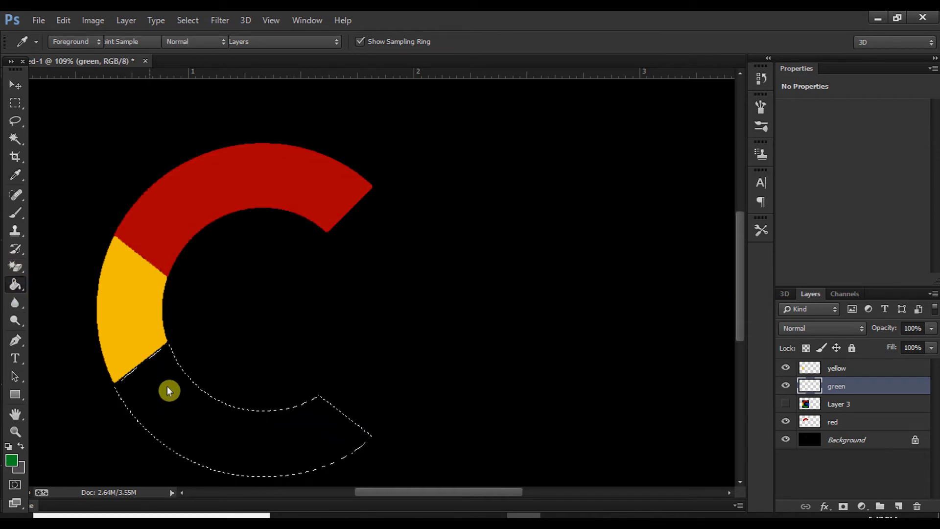
{"action": "left_click", "coordinate": [185, 397]}
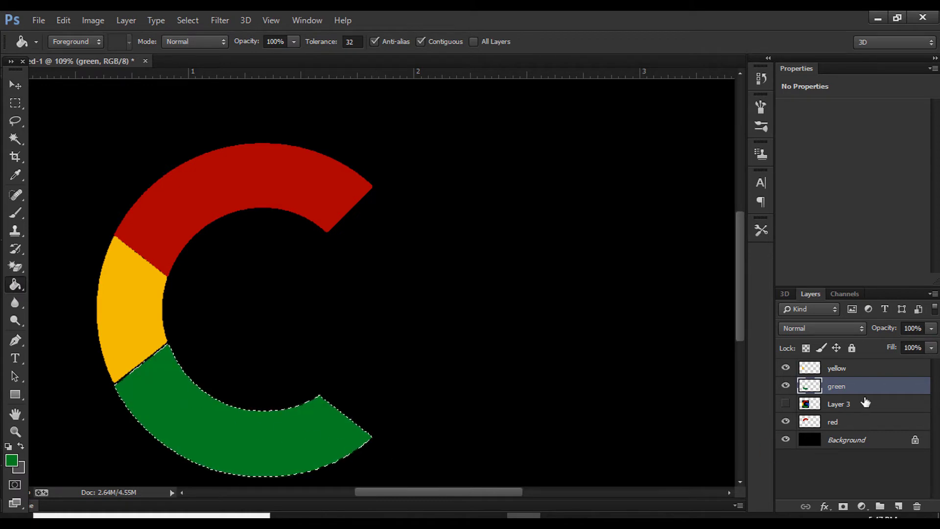
{"action": "left_click", "coordinate": [788, 409]}
{"action": "left_click", "coordinate": [786, 405]}
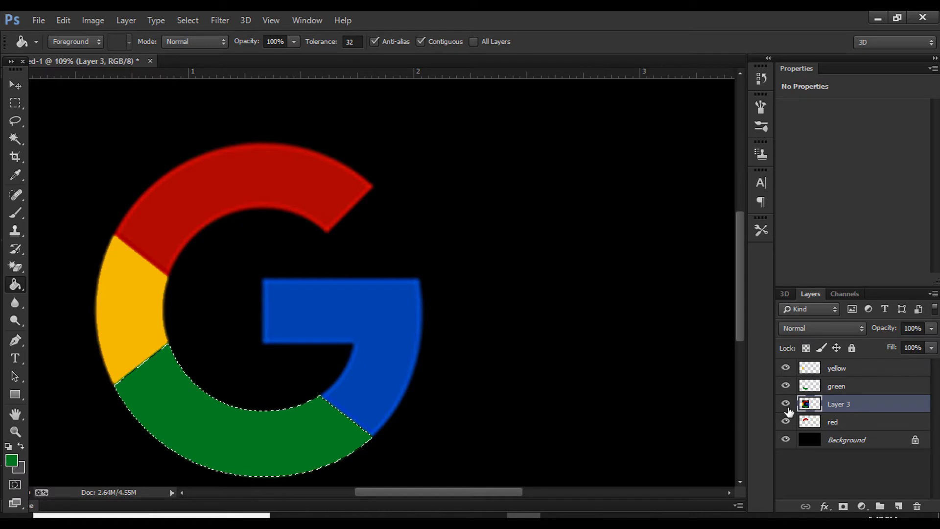
{"action": "key", "text": "ctrl+d"}
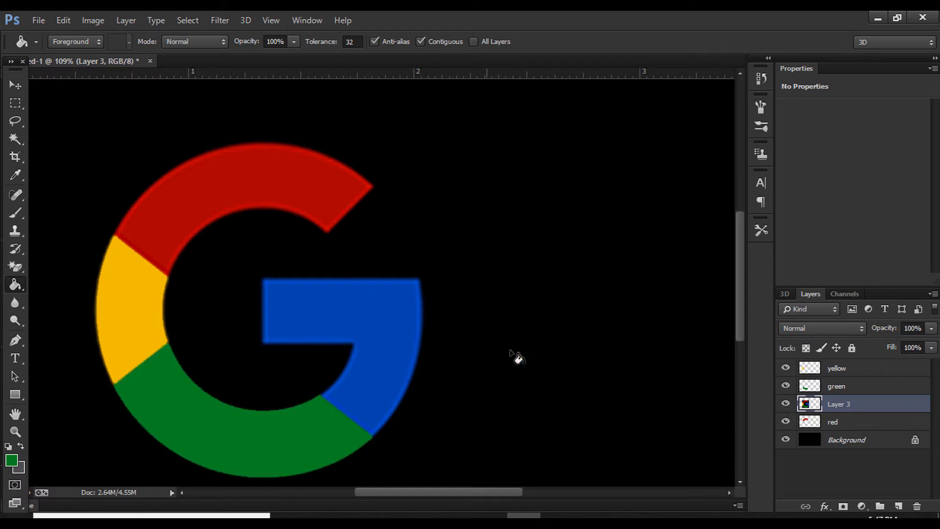
Magic Wand the G's blue bar and eyedropper its blue as foreground
{"action": "left_click", "coordinate": [14, 145]}
{"action": "left_click", "coordinate": [377, 325]}
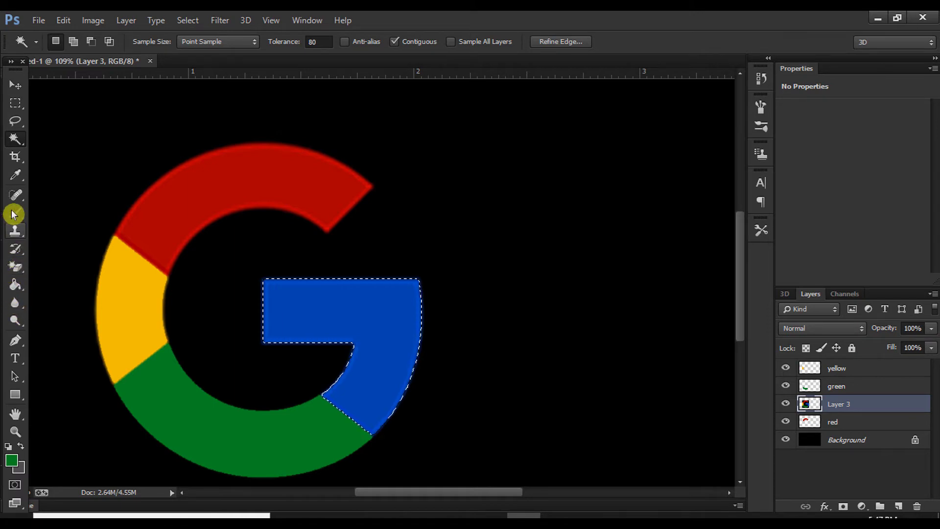
{"action": "left_click", "coordinate": [16, 181]}
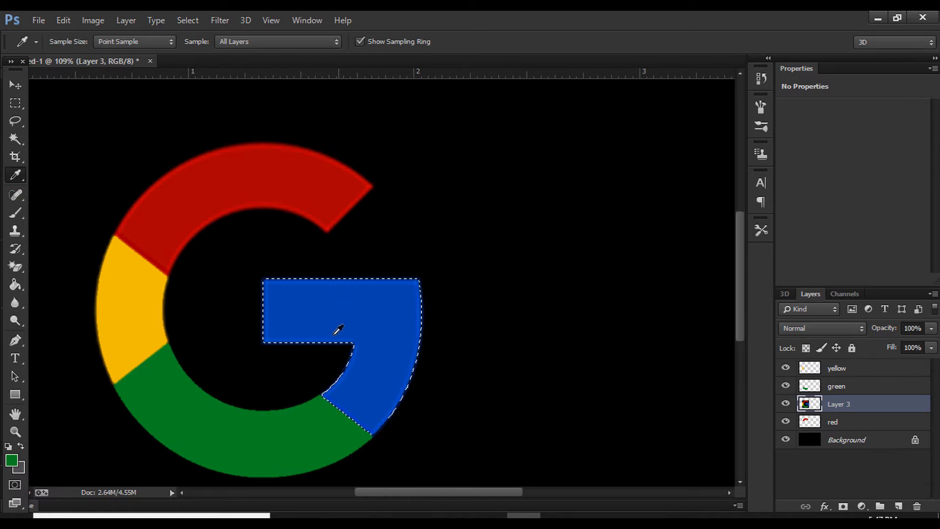
{"action": "left_click", "coordinate": [311, 326]}
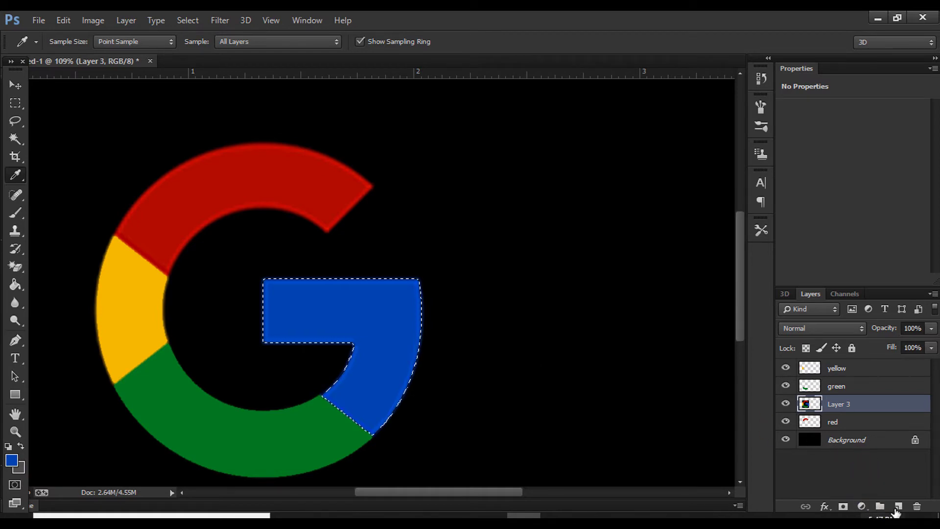
Add a new layer named blue and hide the original G layer
{"action": "left_click", "coordinate": [899, 506]}
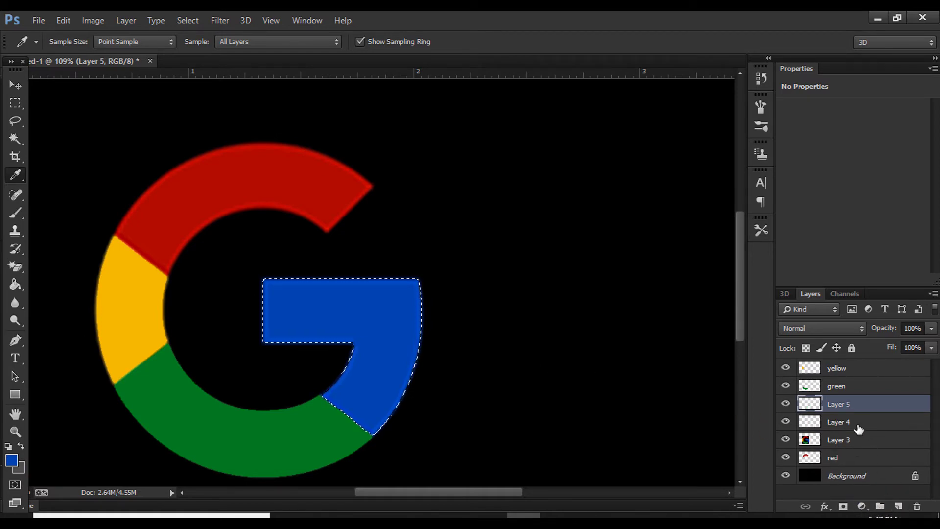
{"action": "double_click", "coordinate": [845, 405]}
{"action": "type", "text": "blue"}
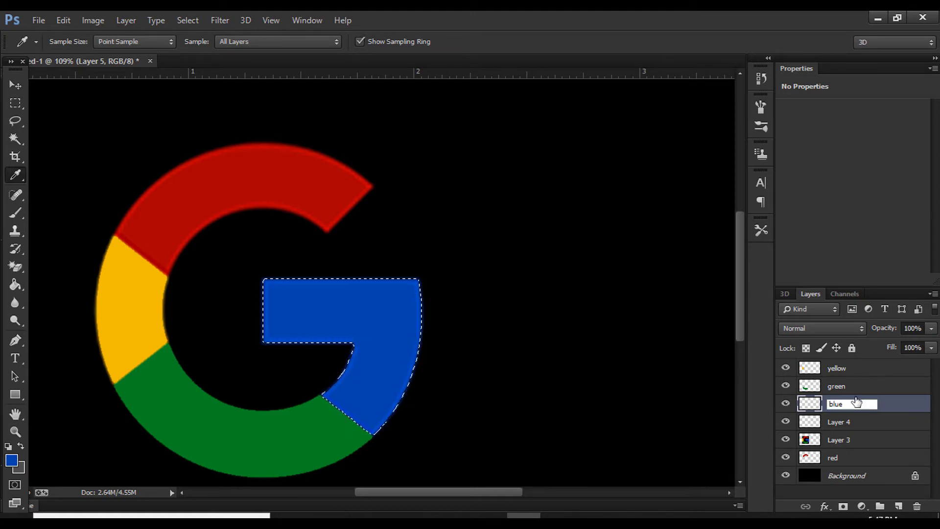
{"action": "key", "text": "Return"}
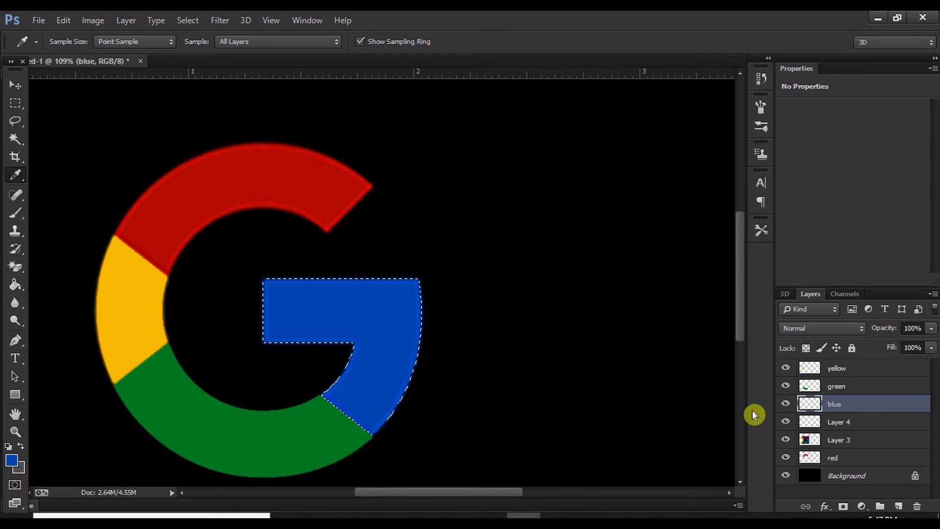
{"action": "left_click", "coordinate": [785, 439]}
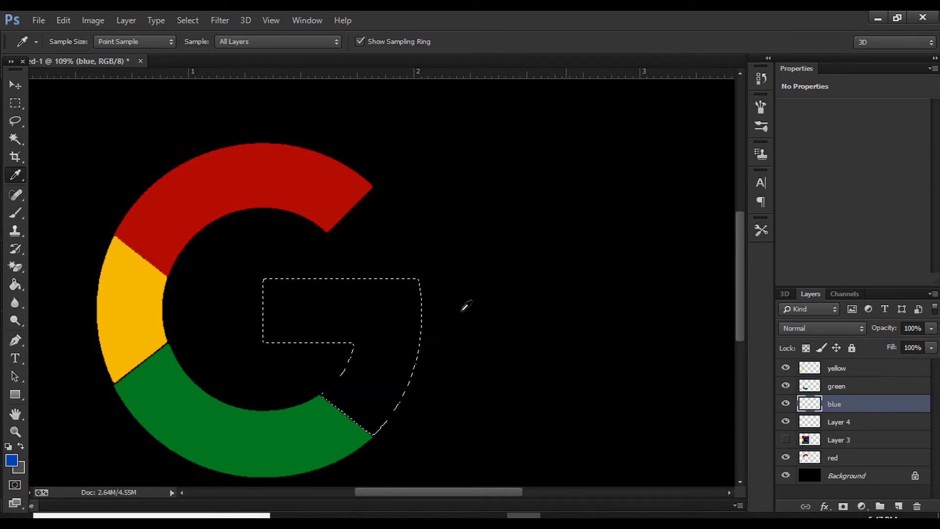
Bucket-fill the selected bar blue on the blue layer and deselect
{"action": "left_click", "coordinate": [10, 291]}
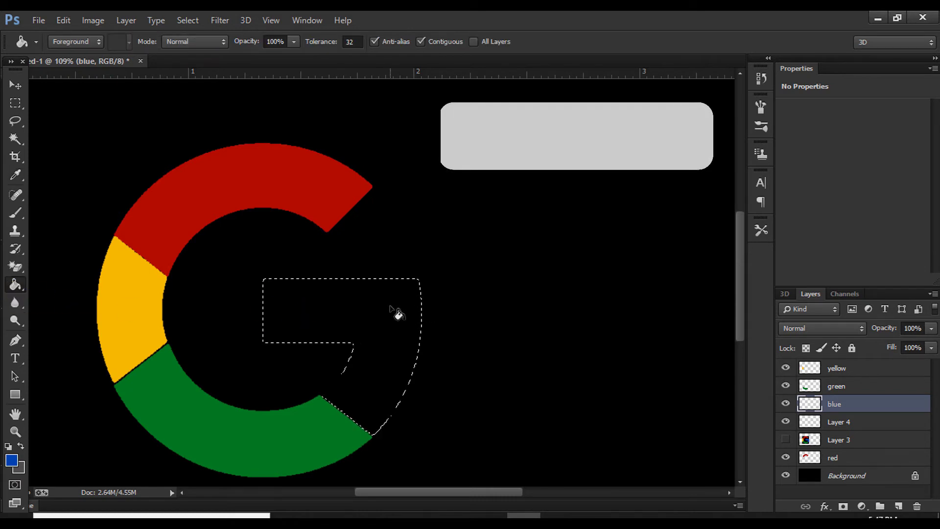
{"action": "left_click", "coordinate": [397, 312]}
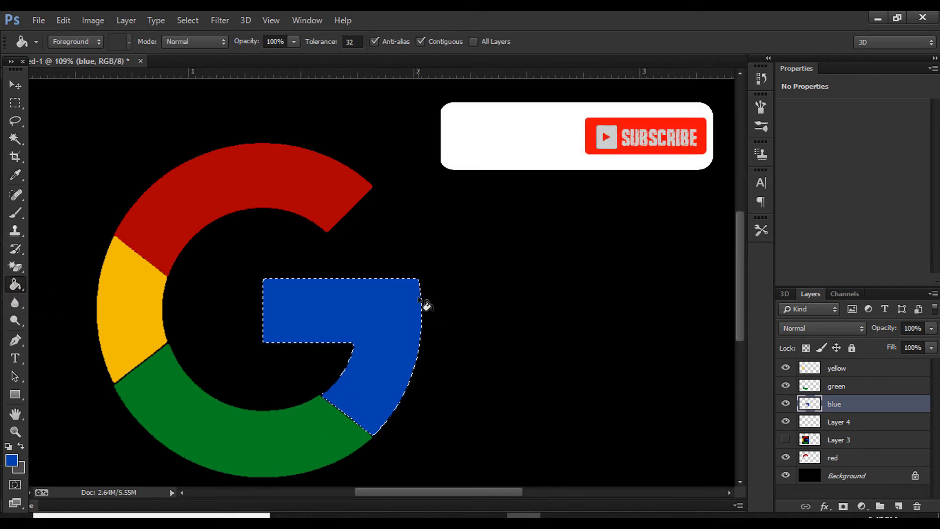
{"action": "key", "text": "ctrl+d"}
With the Move tool, deselect the blue layer and select the red layer on the canvas
{"action": "left_click", "coordinate": [15, 85]}
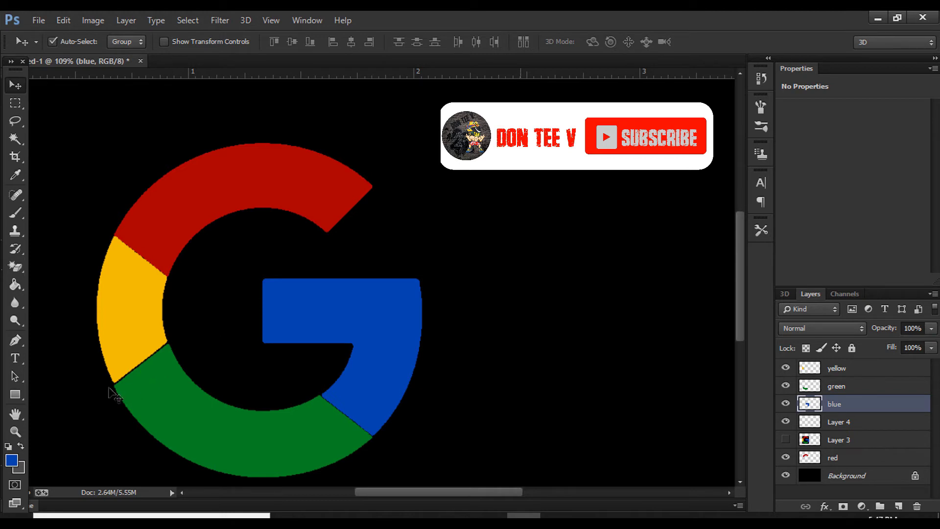
{"action": "left_click", "coordinate": [237, 435]}
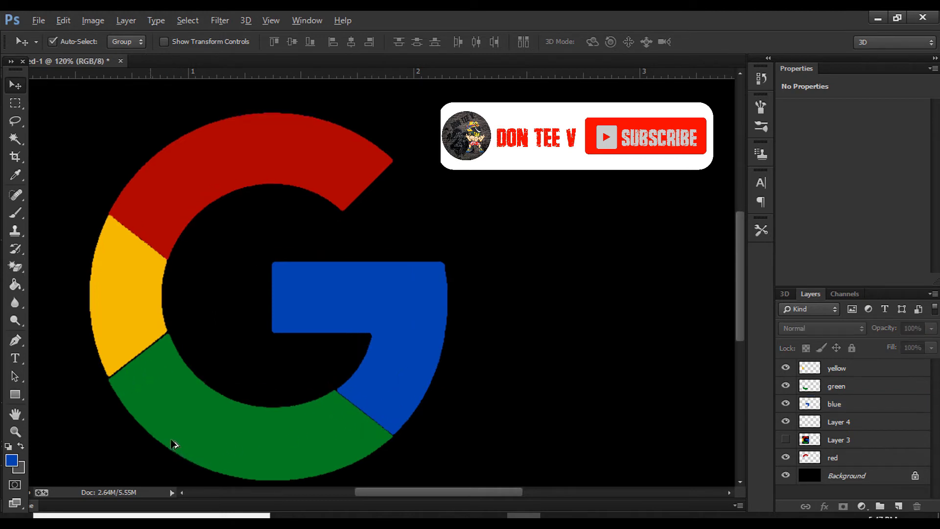
{"action": "scroll", "coordinate": [126, 338], "scroll_direction": "up", "scroll_amount": 2}
{"action": "scroll", "coordinate": [147, 355], "scroll_direction": "up", "scroll_amount": 1}
{"action": "scroll", "coordinate": [126, 351], "scroll_direction": "up", "scroll_amount": 1}
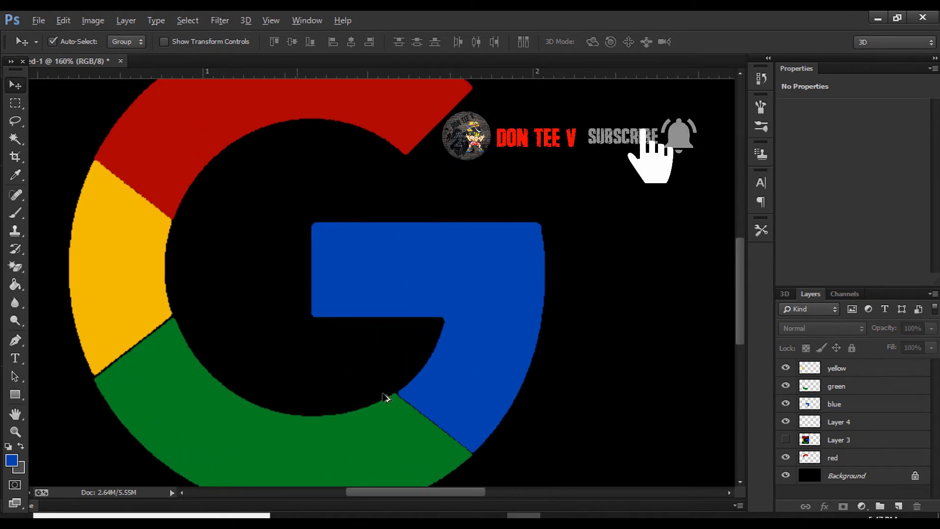
{"action": "scroll", "coordinate": [440, 414], "scroll_direction": "down", "scroll_amount": 2}
{"action": "scroll", "coordinate": [436, 401], "scroll_direction": "down", "scroll_amount": 2}
{"action": "scroll", "coordinate": [437, 401], "scroll_direction": "down", "scroll_amount": 1}
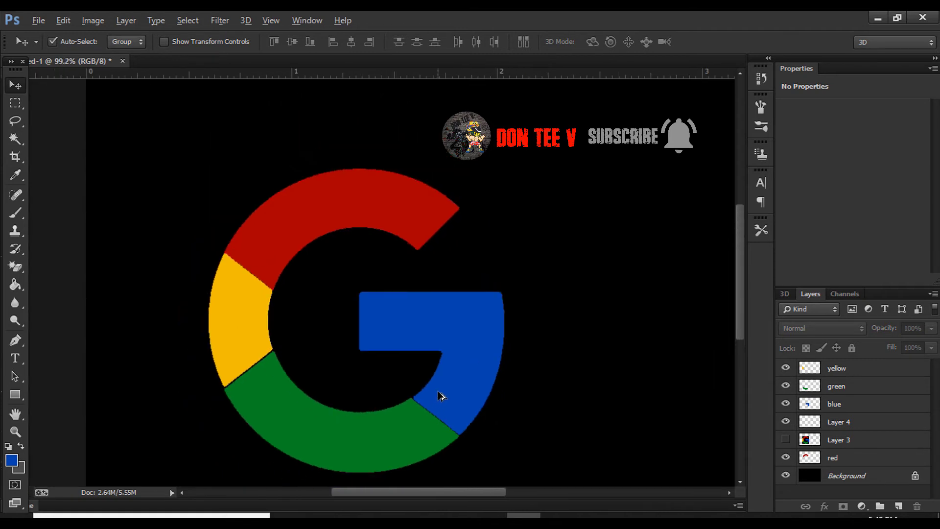
{"action": "scroll", "coordinate": [441, 395], "scroll_direction": "down", "scroll_amount": 1}
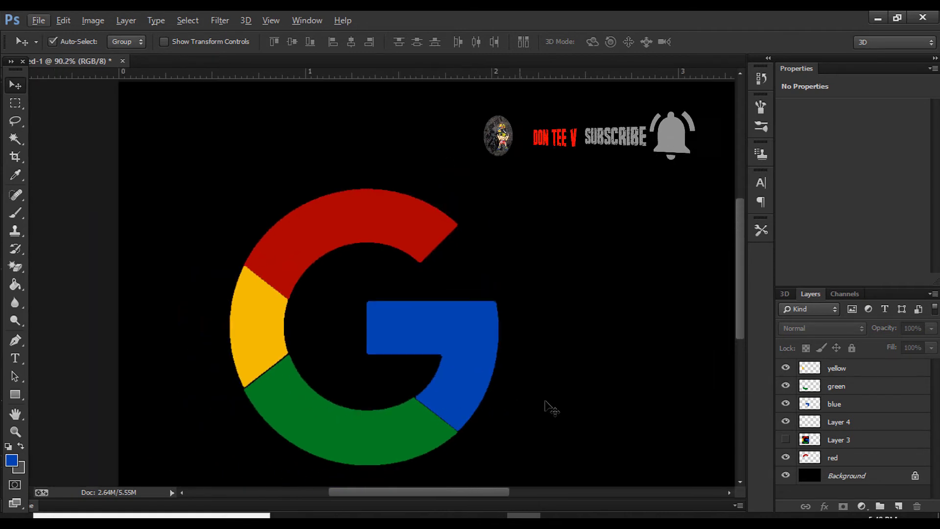
{"action": "left_click", "coordinate": [354, 223]}
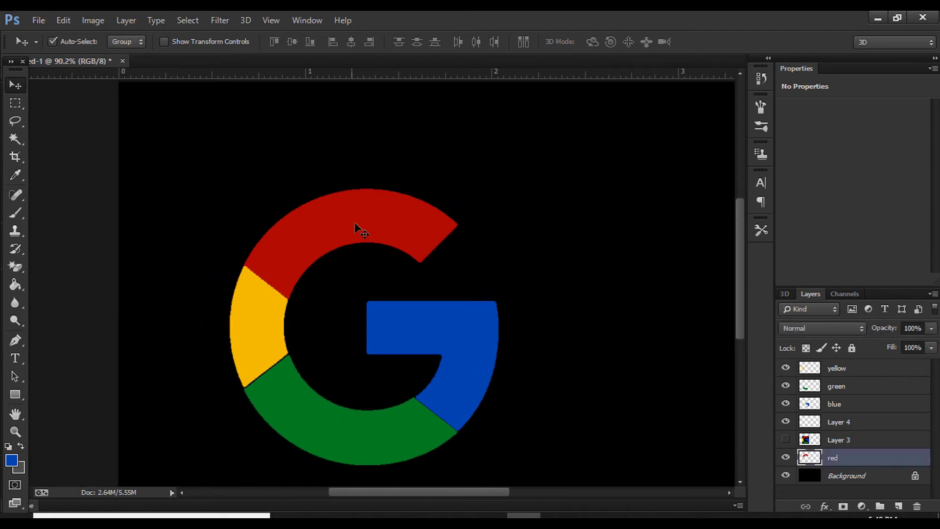
Give the red layer a 1px outside stroke at 100% opacity in sampled red b50e00
{"action": "right_click", "coordinate": [843, 457]}
{"action": "left_click", "coordinate": [701, 35]}
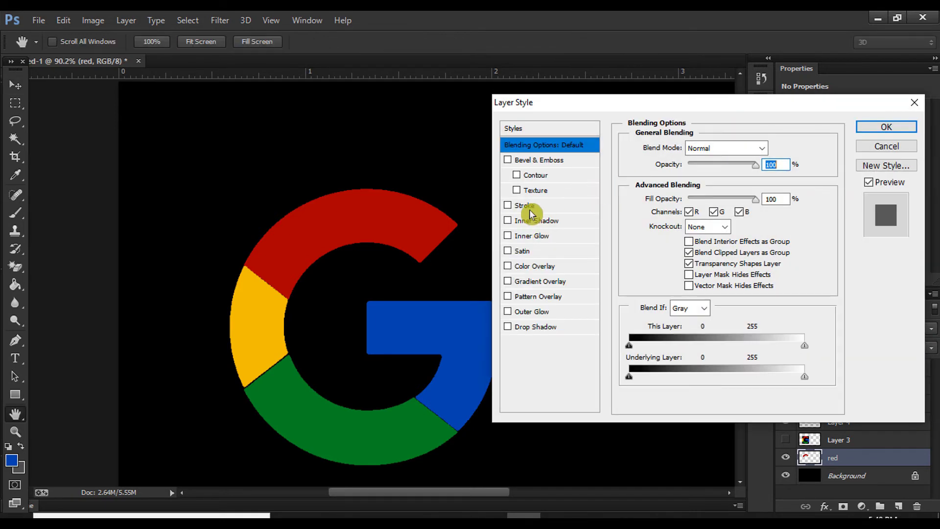
{"action": "left_click", "coordinate": [531, 208]}
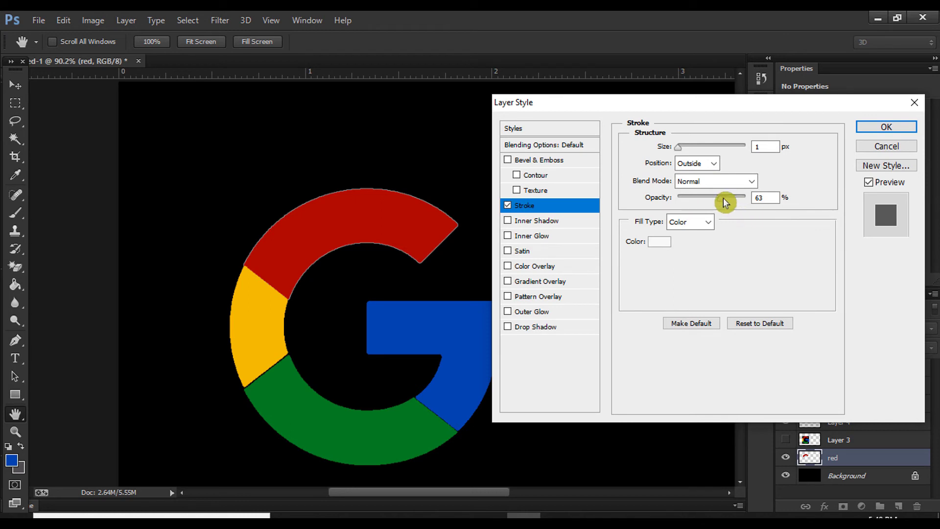
{"action": "left_click_drag", "start_coordinate": [725, 203], "coordinate": [762, 199]}
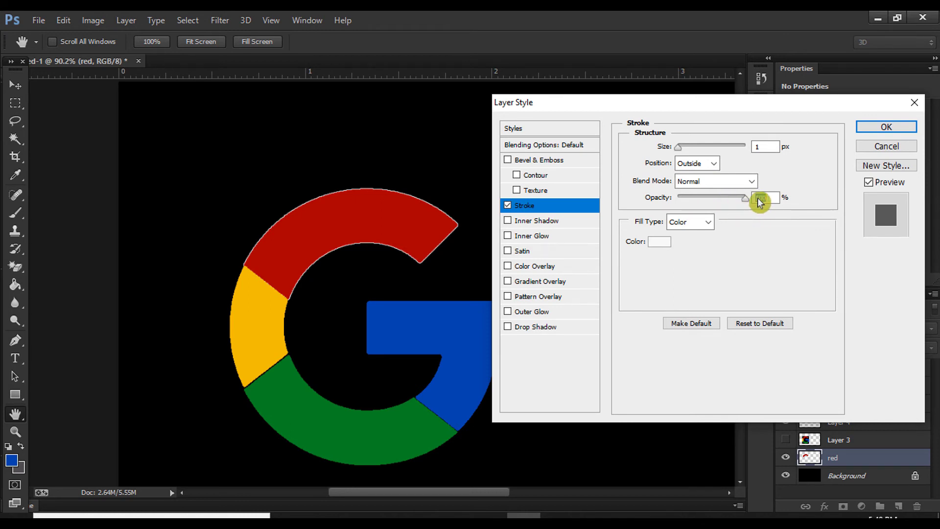
{"action": "left_click", "coordinate": [660, 243]}
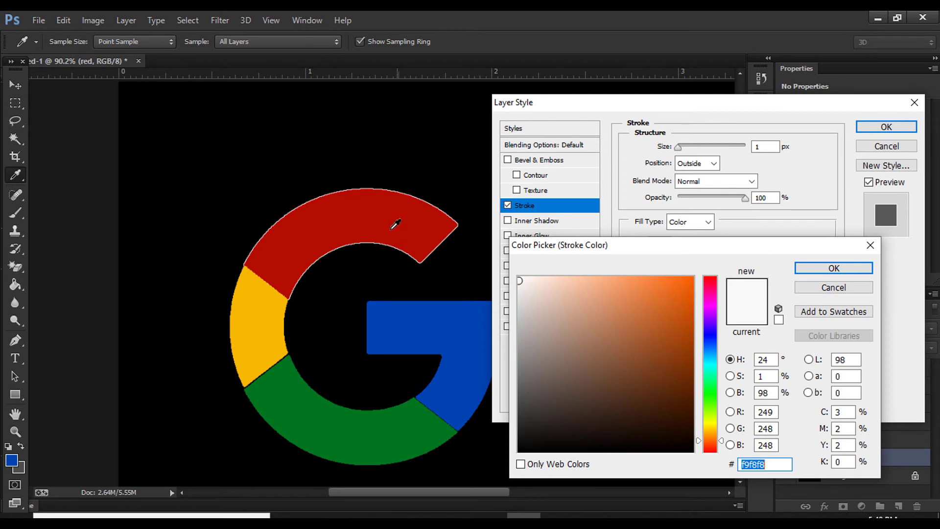
{"action": "left_click", "coordinate": [395, 224]}
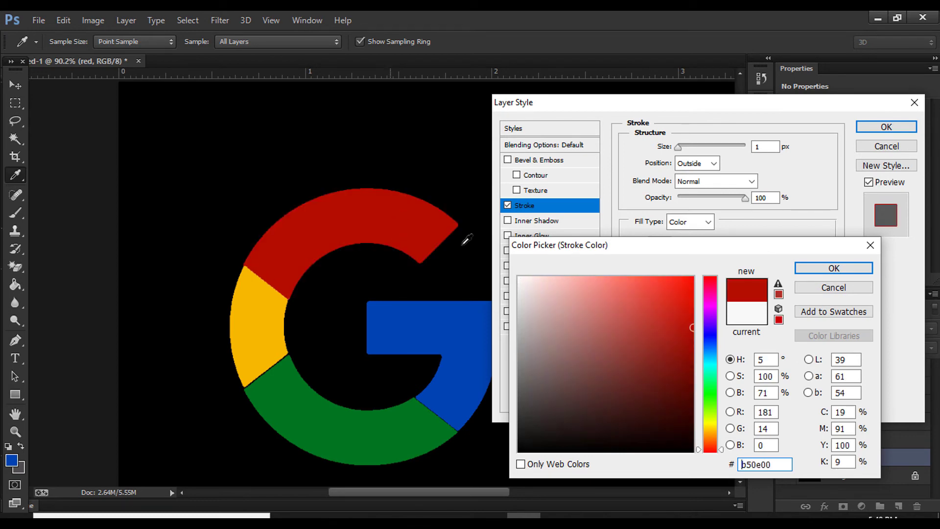
{"action": "left_click", "coordinate": [831, 274]}
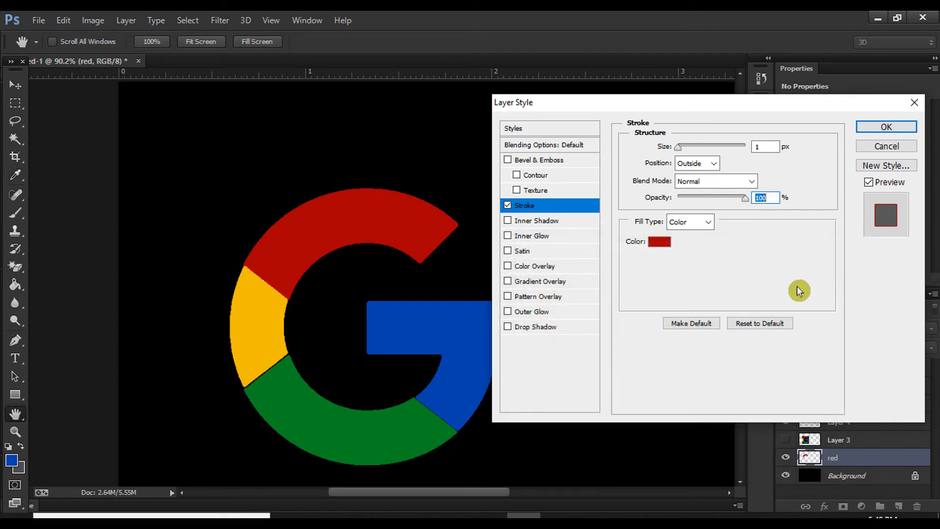
{"action": "left_click", "coordinate": [887, 127]}
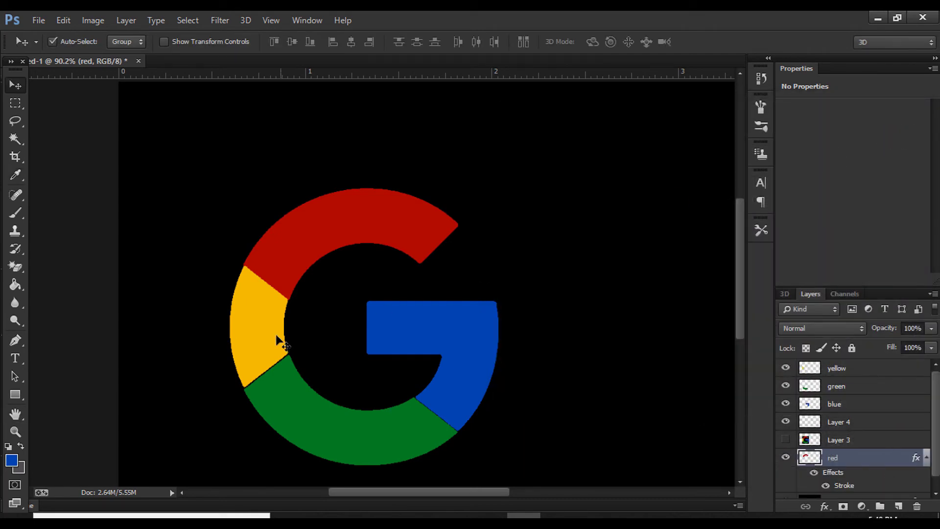
Give the yellow layer a 1px outside stroke at 100% opacity in sampled yellow f6b700
{"action": "left_click", "coordinate": [273, 339]}
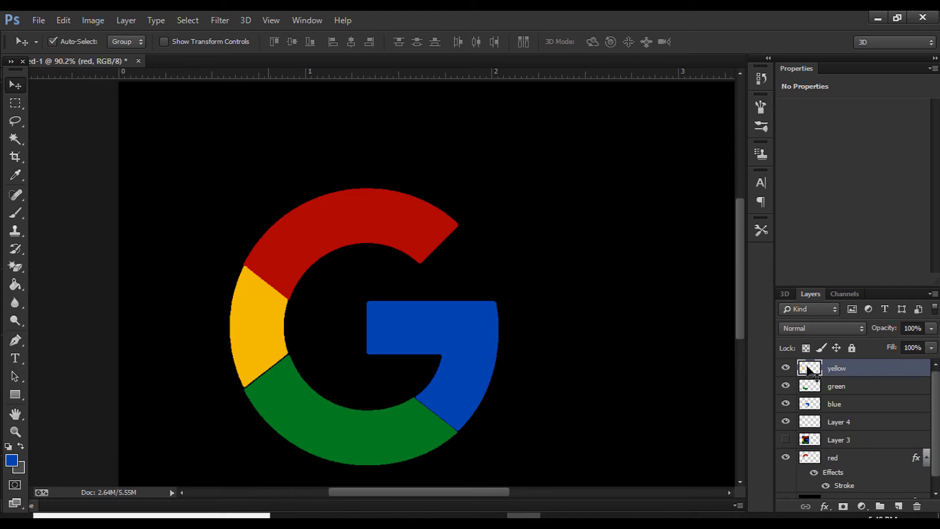
{"action": "right_click", "coordinate": [841, 367]}
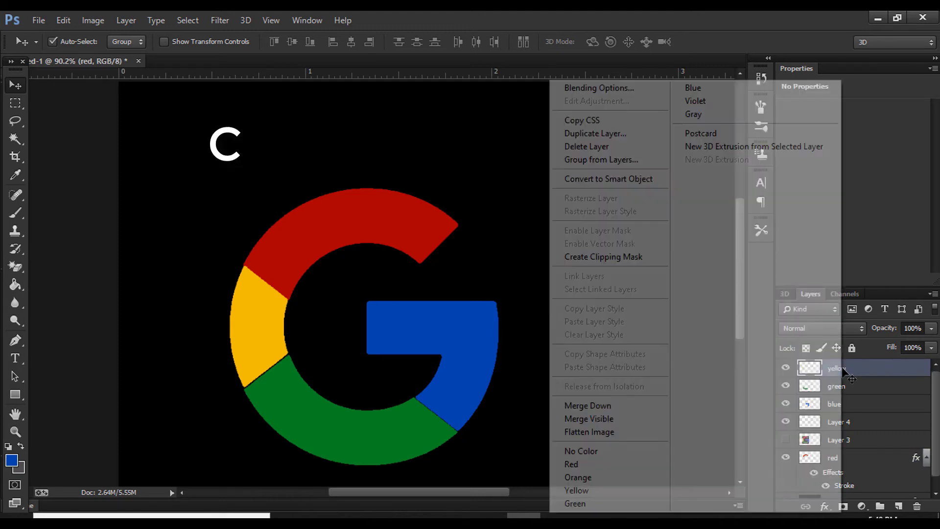
{"action": "left_click", "coordinate": [618, 89]}
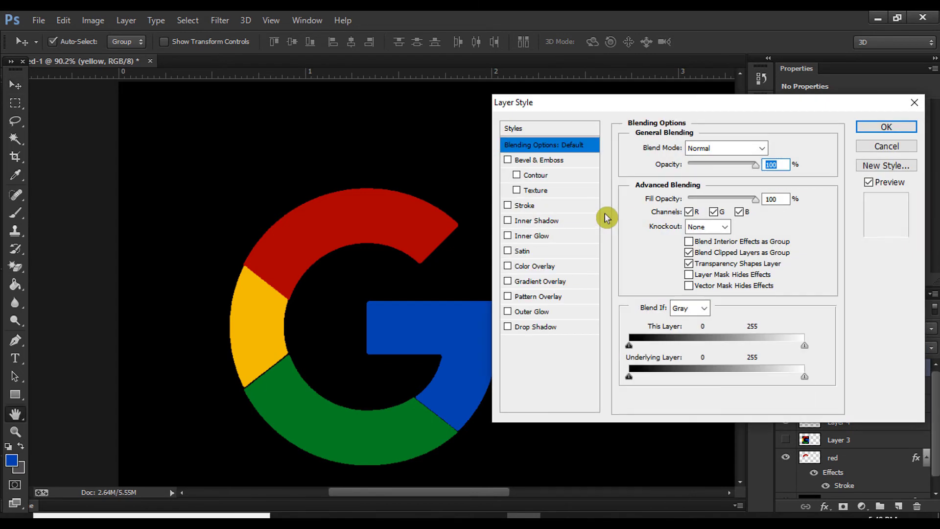
{"action": "left_click", "coordinate": [541, 207]}
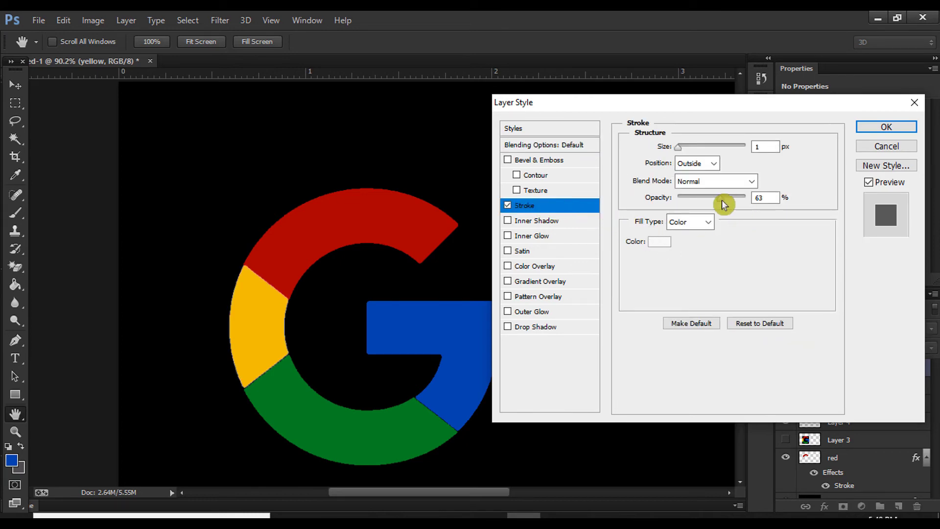
{"action": "left_click_drag", "start_coordinate": [720, 198], "coordinate": [757, 201]}
{"action": "left_click", "coordinate": [659, 243]}
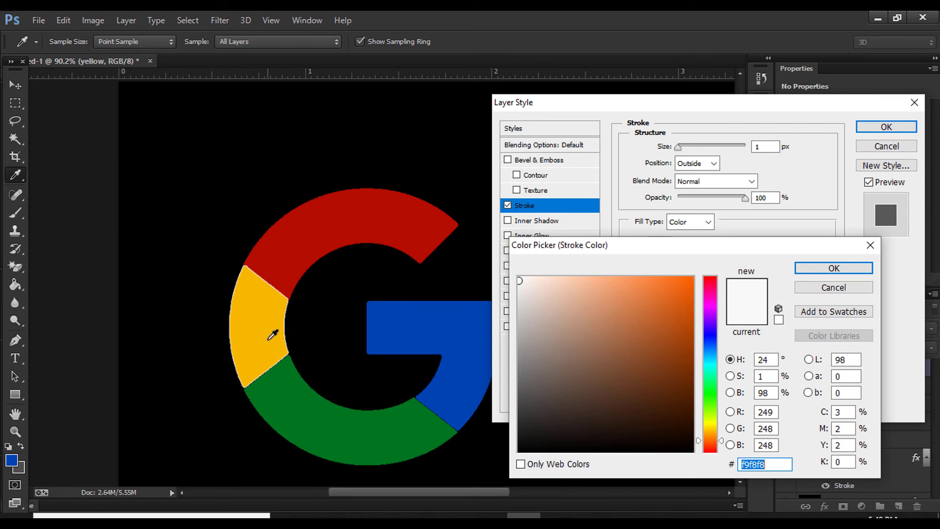
{"action": "left_click", "coordinate": [730, 304]}
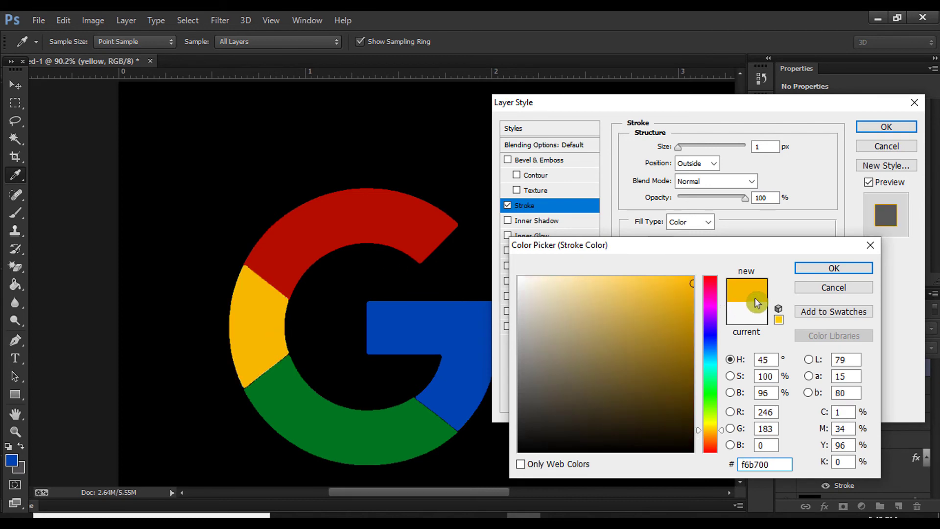
{"action": "left_click", "coordinate": [832, 269]}
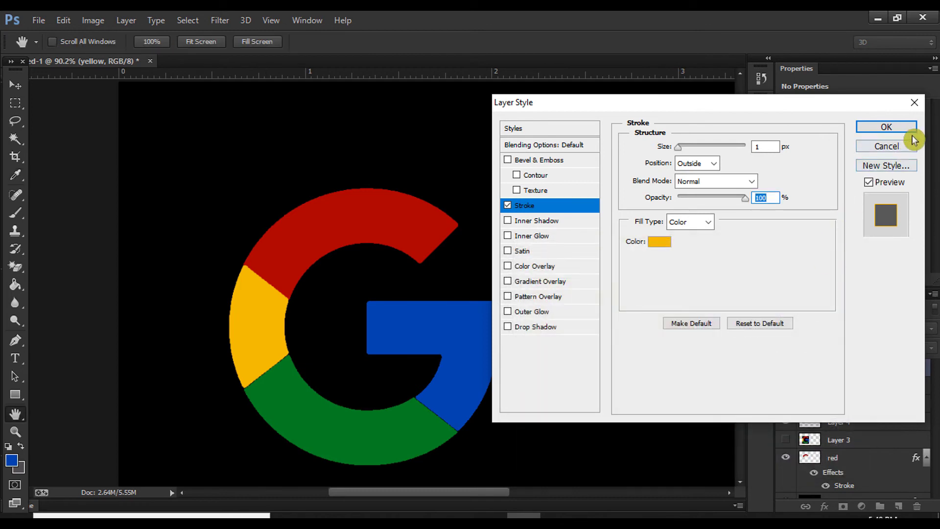
{"action": "left_click", "coordinate": [903, 128]}
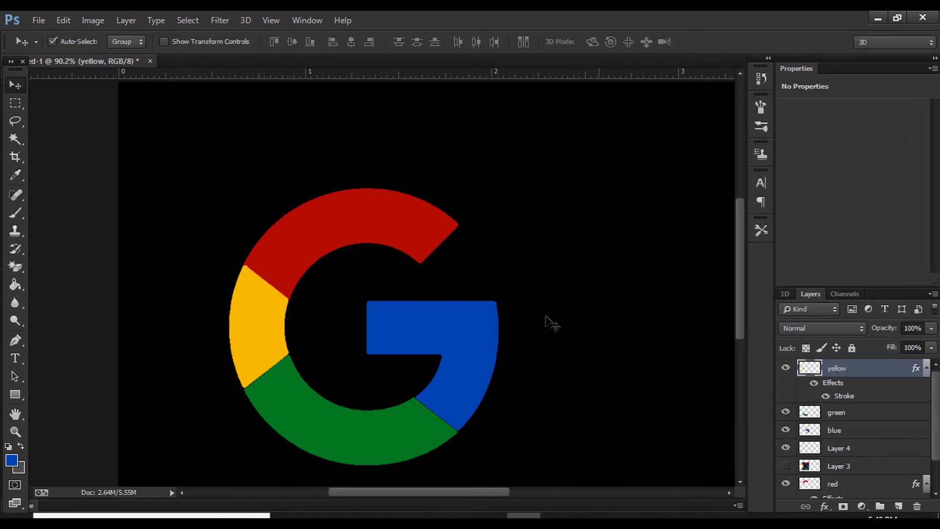
Give the green layer a 1px outside stroke at 100% opacity in sampled green 00741f
{"action": "left_click", "coordinate": [349, 433]}
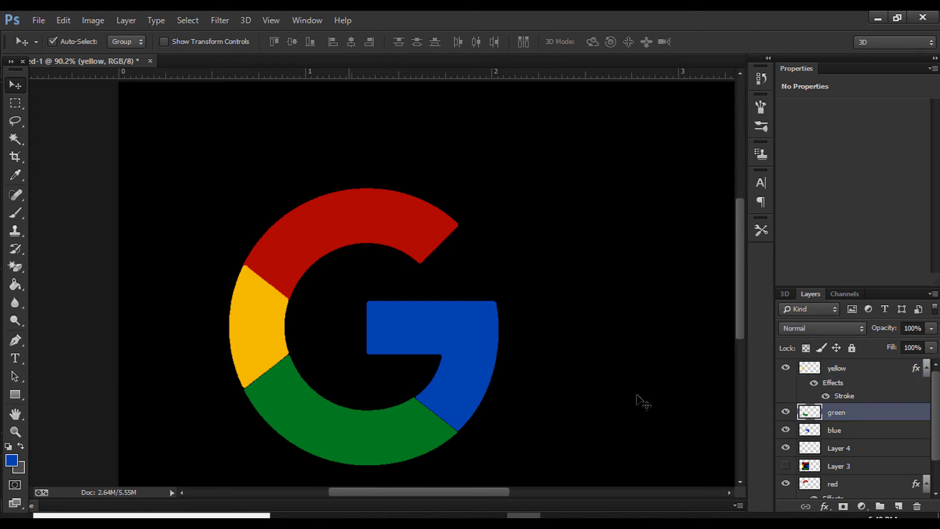
{"action": "right_click", "coordinate": [835, 415]}
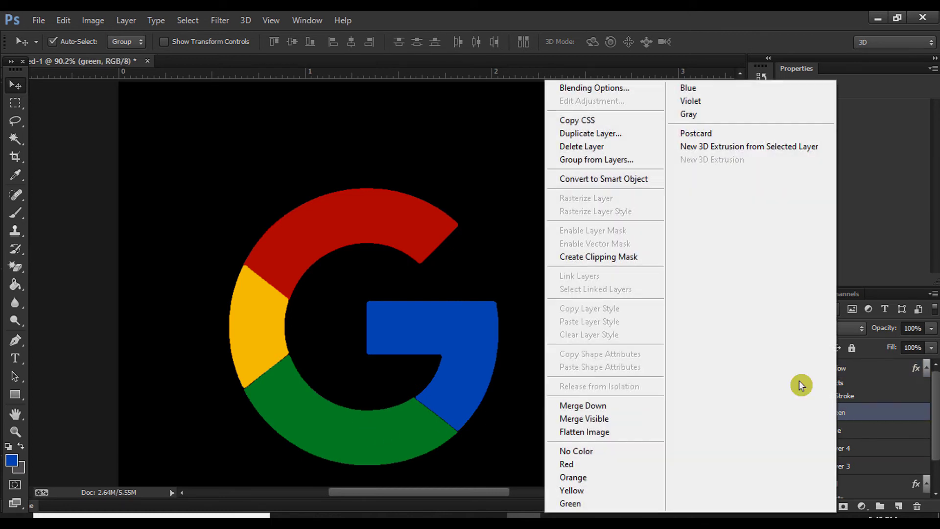
{"action": "left_click", "coordinate": [616, 87]}
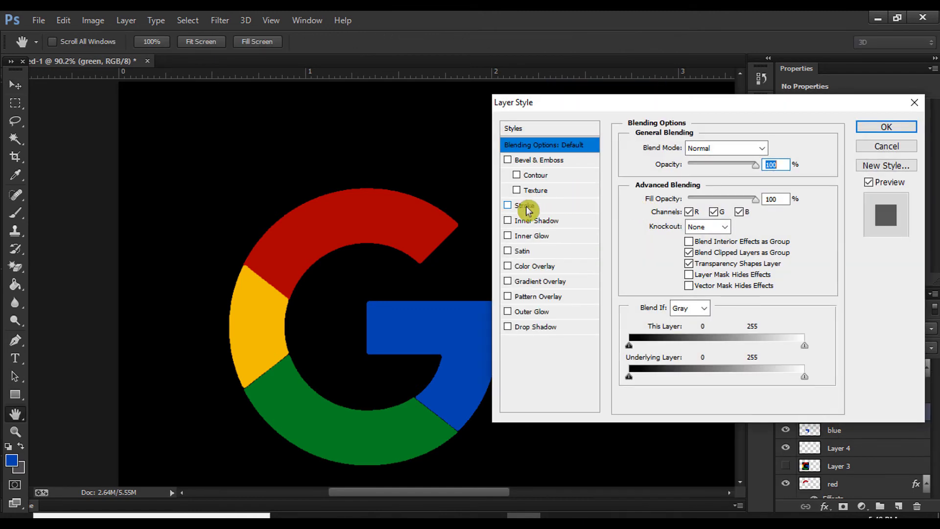
{"action": "left_click", "coordinate": [526, 210]}
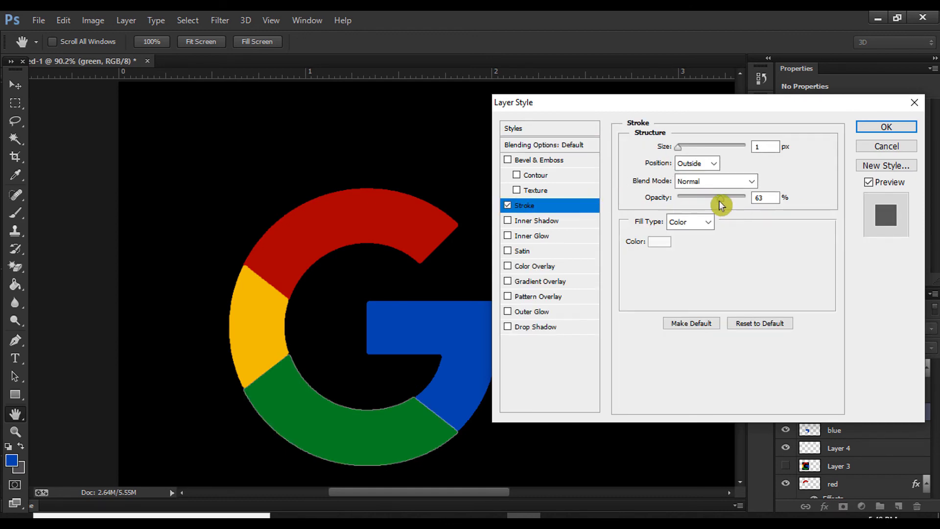
{"action": "left_click_drag", "start_coordinate": [721, 205], "coordinate": [770, 199]}
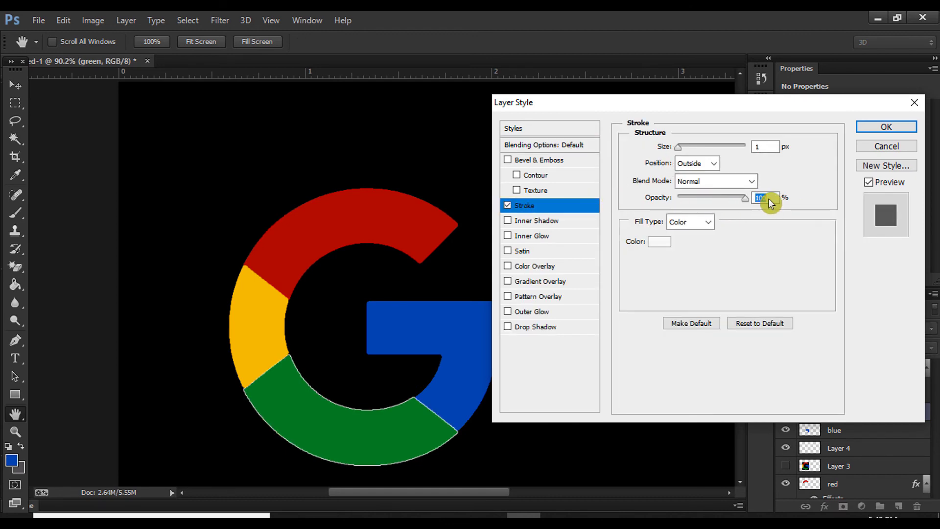
{"action": "left_click", "coordinate": [659, 242]}
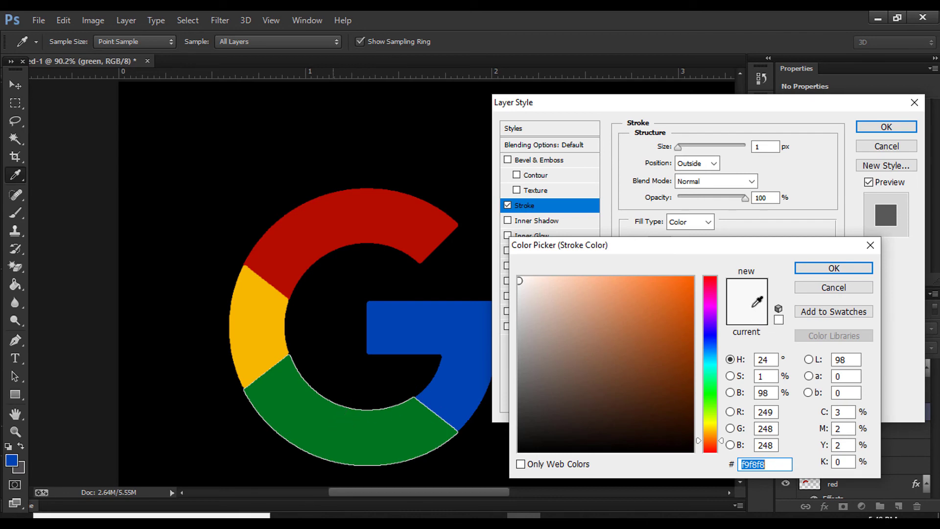
{"action": "left_click", "coordinate": [342, 436]}
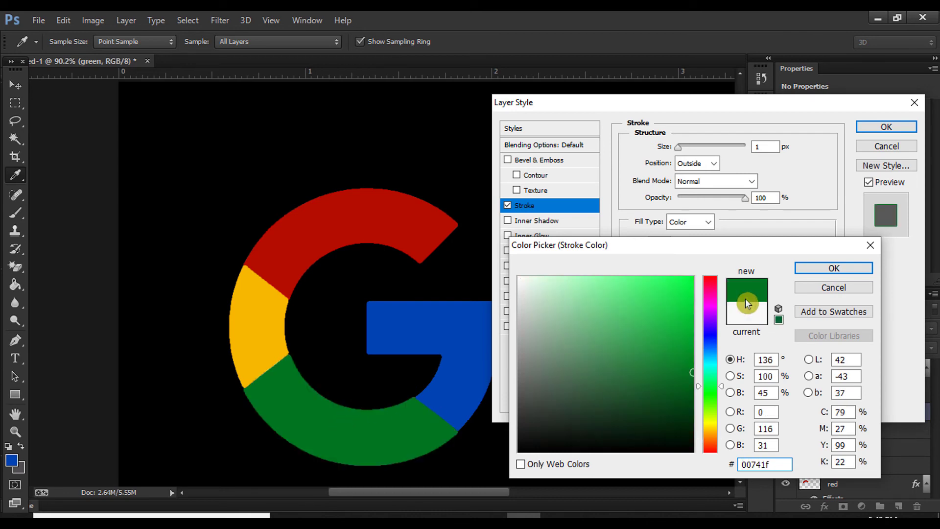
{"action": "left_click", "coordinate": [826, 270]}
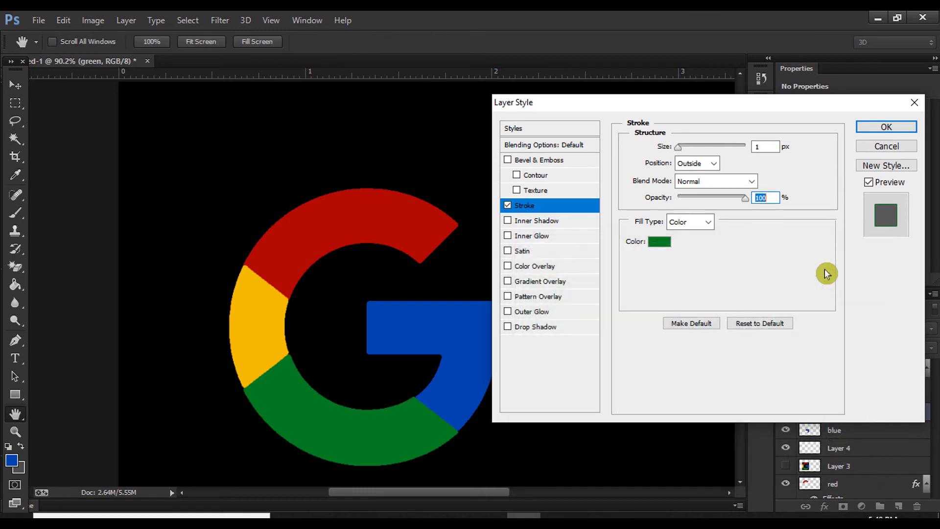
{"action": "left_click", "coordinate": [887, 126]}
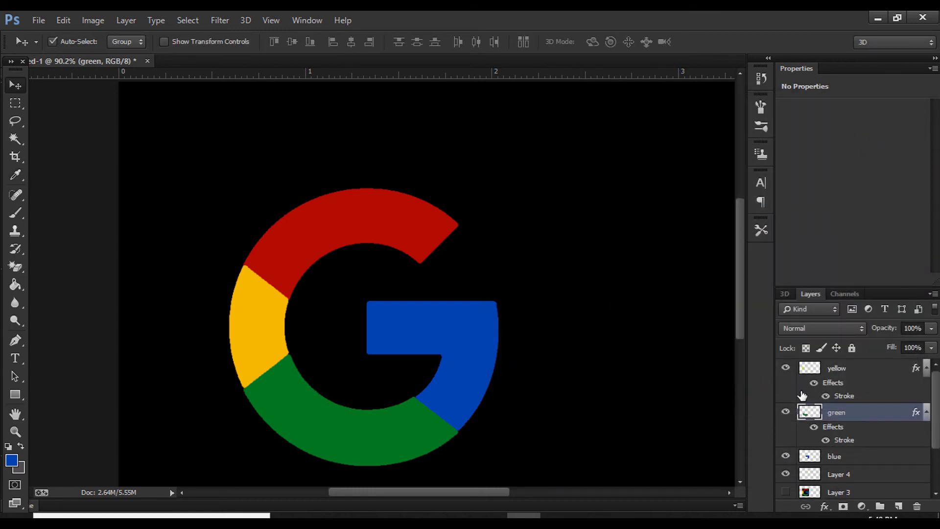
Add a 1px Stroke at 100% opacity in sampled blue 0043b2 to the blue layer
{"action": "left_click", "coordinate": [477, 362]}
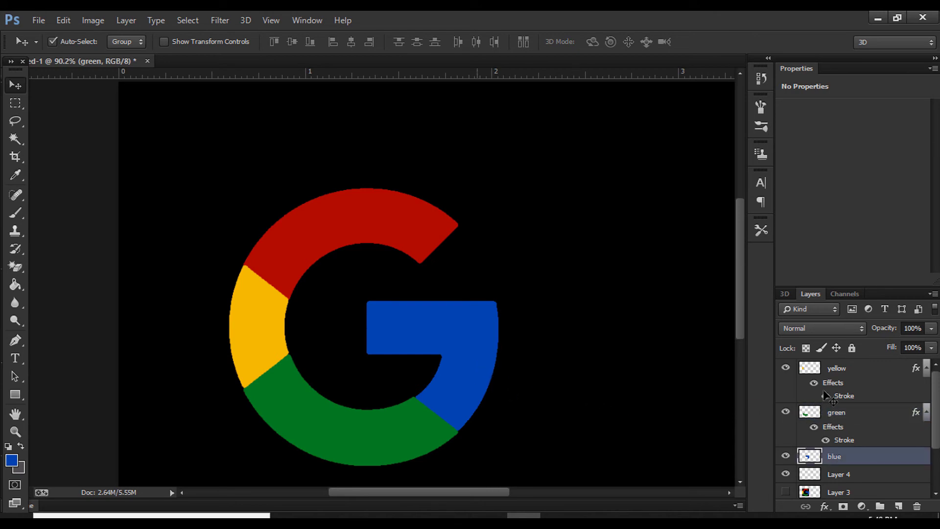
{"action": "right_click", "coordinate": [829, 457]}
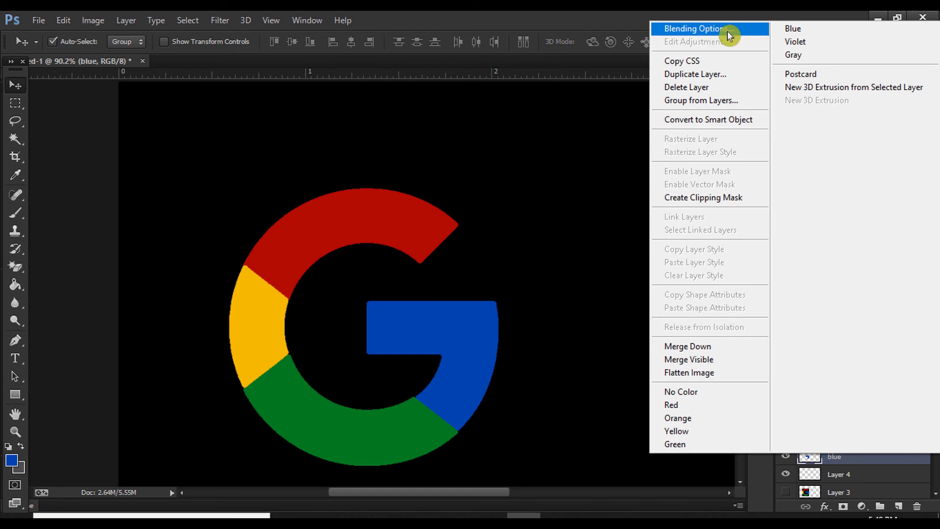
{"action": "left_click", "coordinate": [727, 31]}
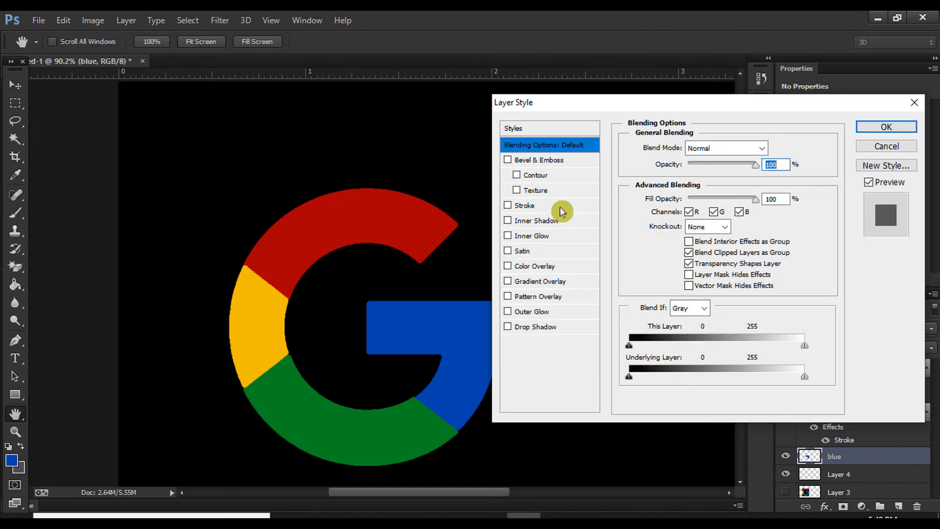
{"action": "left_click", "coordinate": [550, 209]}
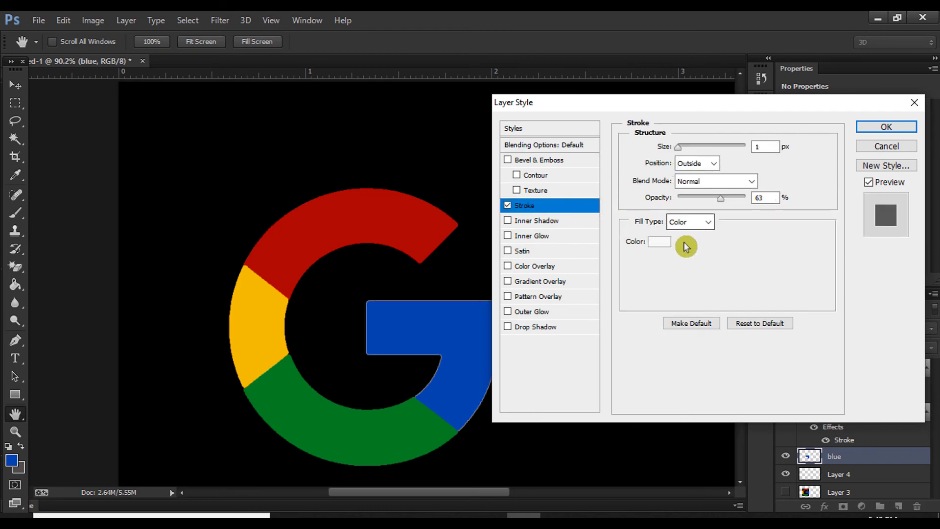
{"action": "left_click_drag", "start_coordinate": [724, 202], "coordinate": [754, 200]}
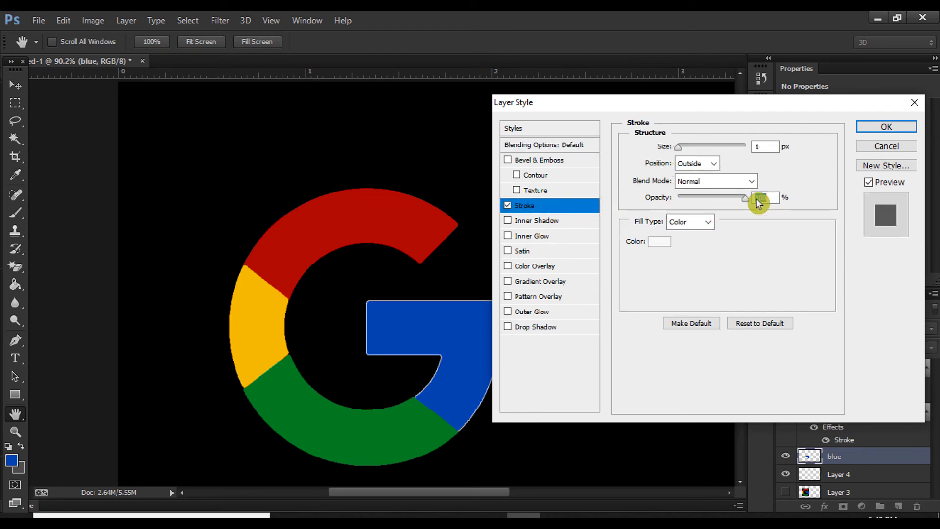
{"action": "left_click", "coordinate": [661, 243]}
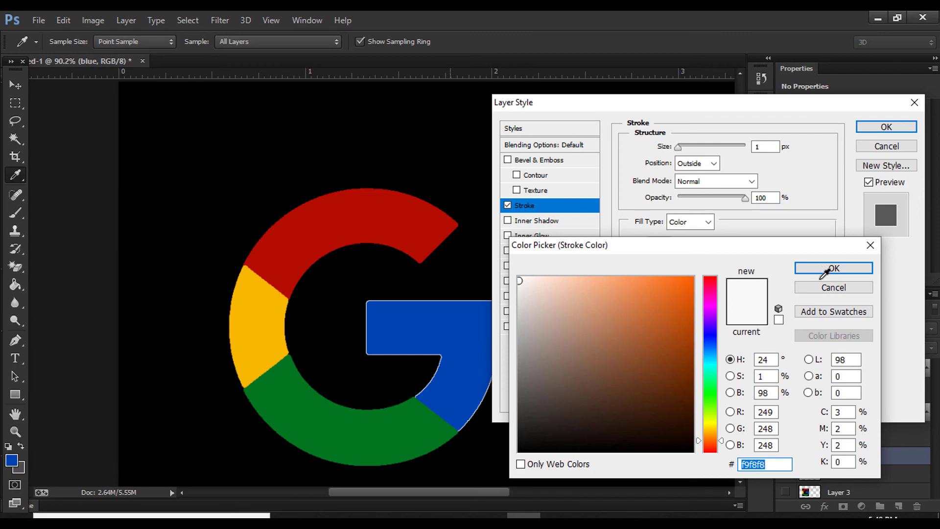
{"action": "left_click", "coordinate": [729, 321]}
{"action": "left_click", "coordinate": [832, 270]}
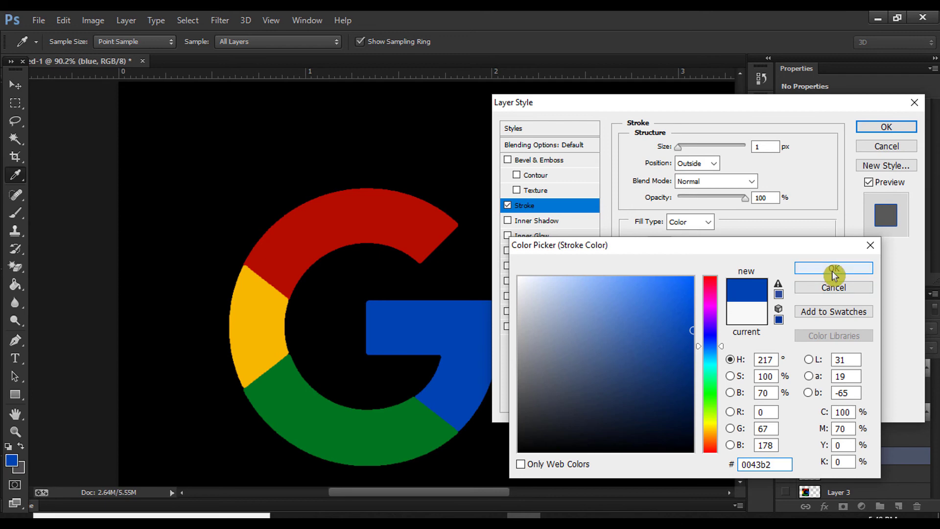
{"action": "left_click", "coordinate": [884, 129]}
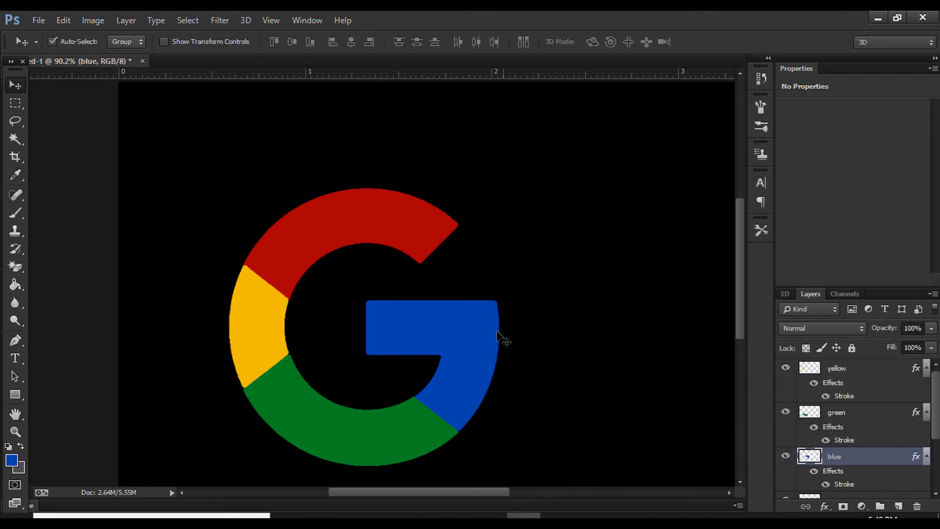
Select the red layer on its own in the Layers panel to start the selection
{"action": "scroll", "coordinate": [482, 344], "scroll_direction": "down", "scroll_amount": 2}
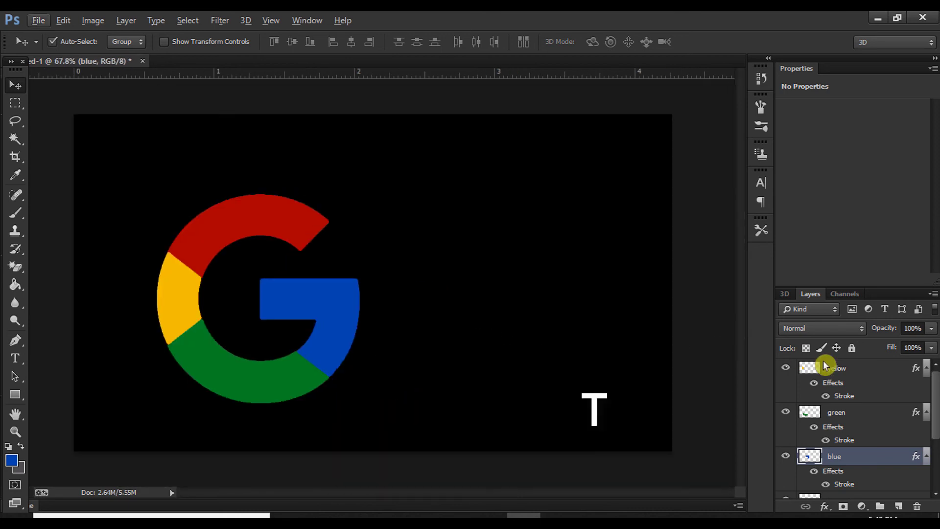
{"action": "left_click", "coordinate": [863, 372]}
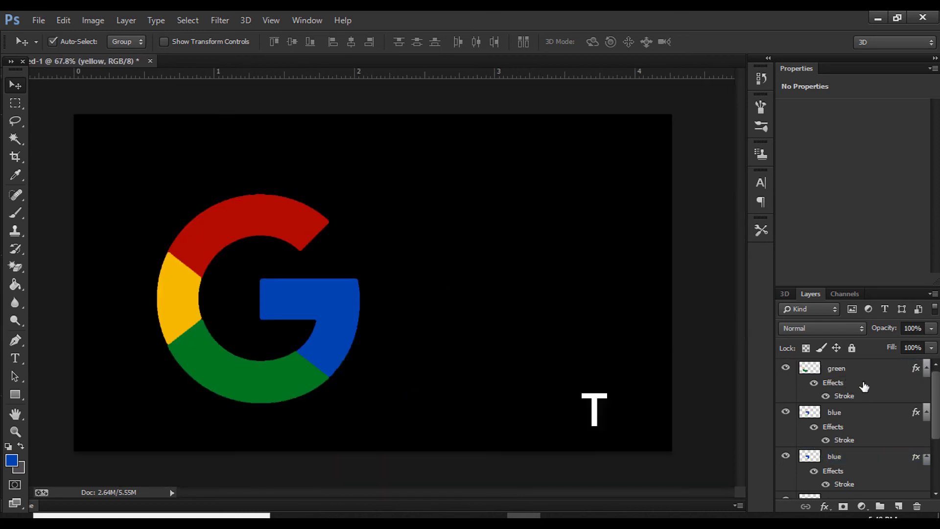
{"action": "scroll", "coordinate": [864, 387], "scroll_direction": "down", "scroll_amount": 3}
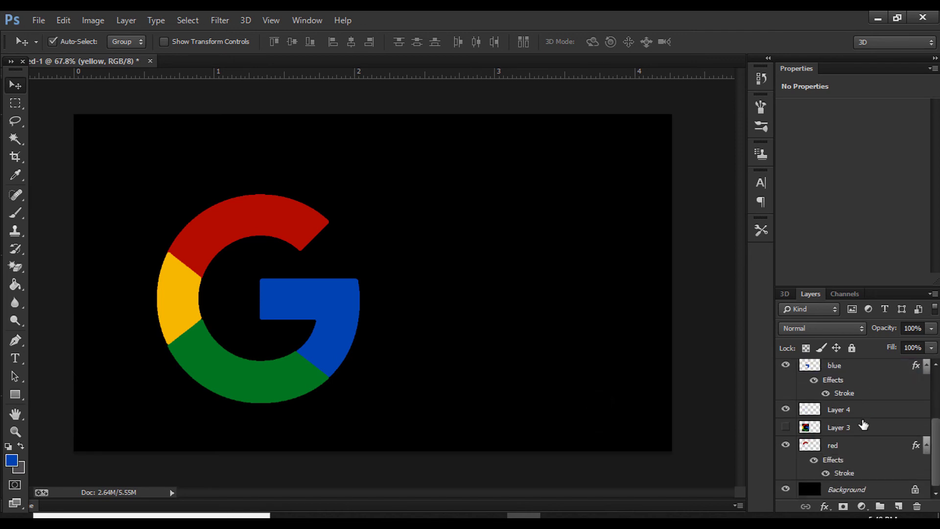
{"action": "left_click", "coordinate": [864, 449], "text": "shift"}
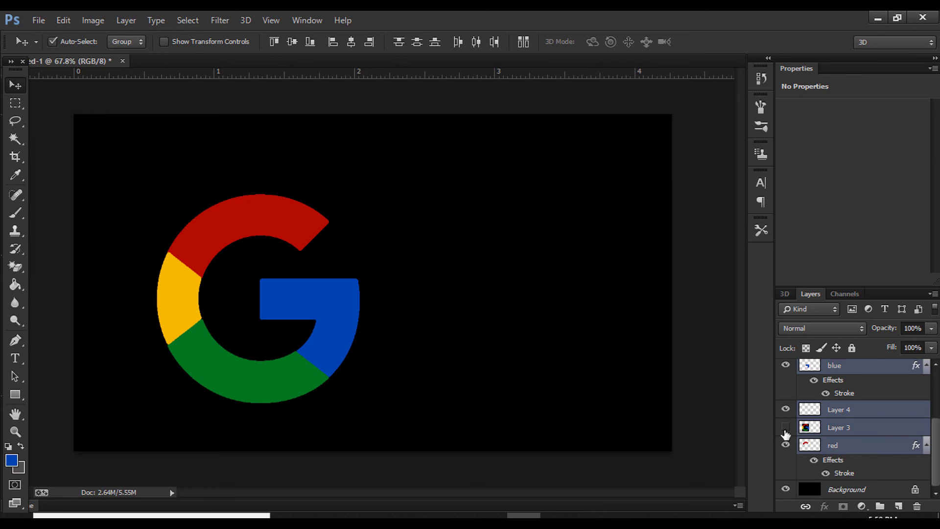
{"action": "left_click", "coordinate": [857, 431]}
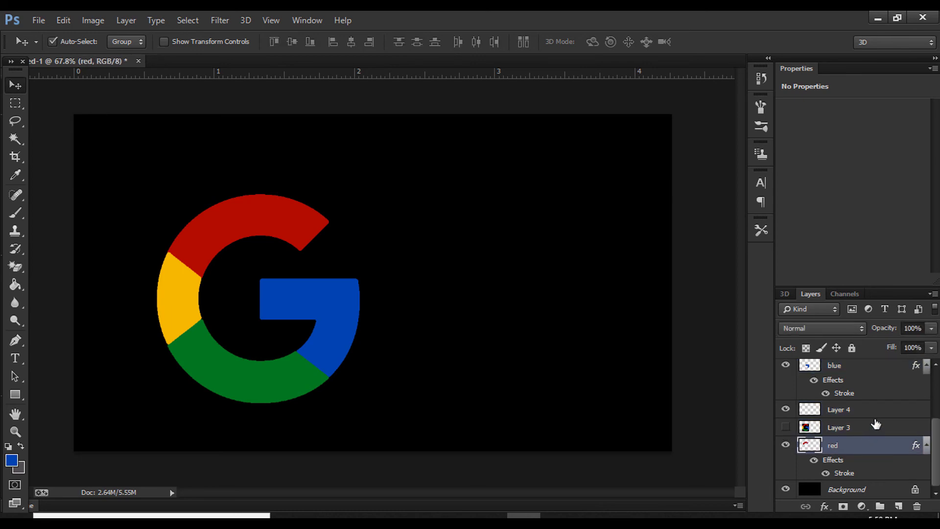
{"action": "left_click", "coordinate": [870, 393], "text": "shift"}
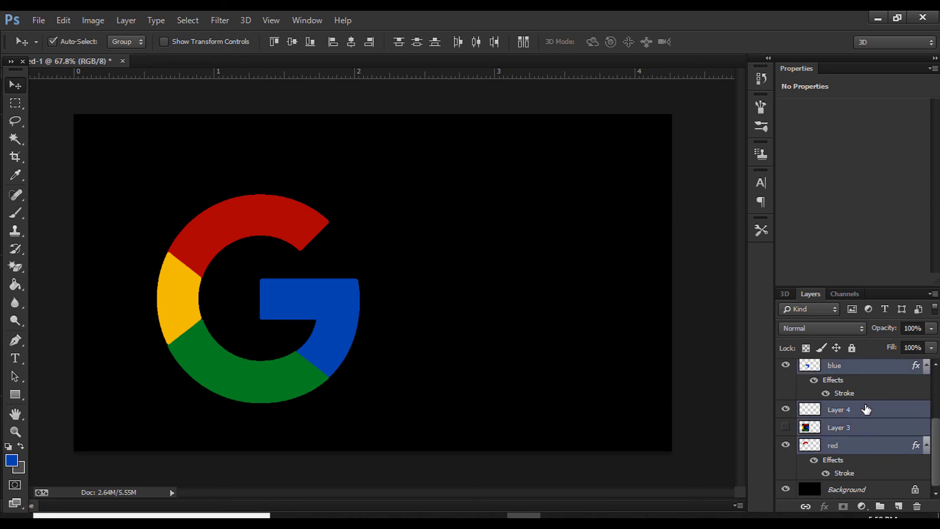
{"action": "left_click", "coordinate": [870, 453]}
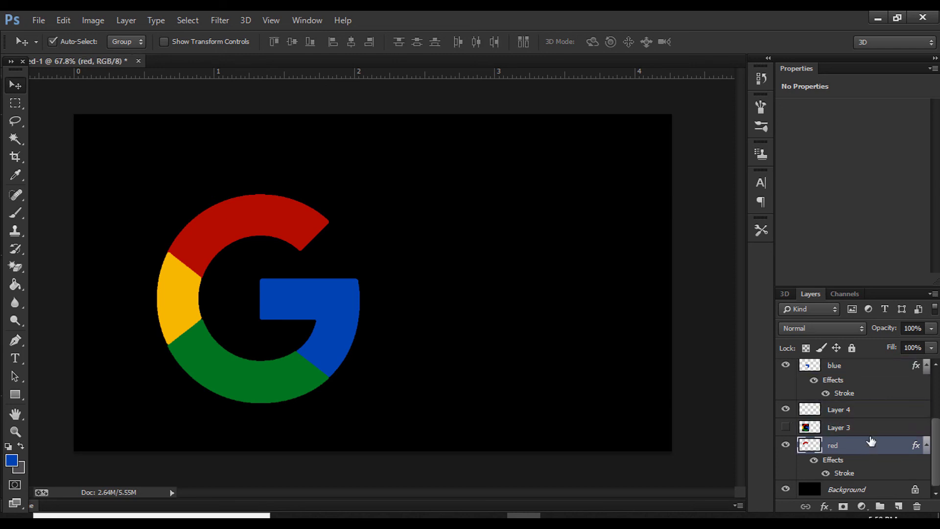
Add the blue, green and yellow layers to the selection and drag the G right
{"action": "left_click", "coordinate": [877, 411], "text": "ctrl"}
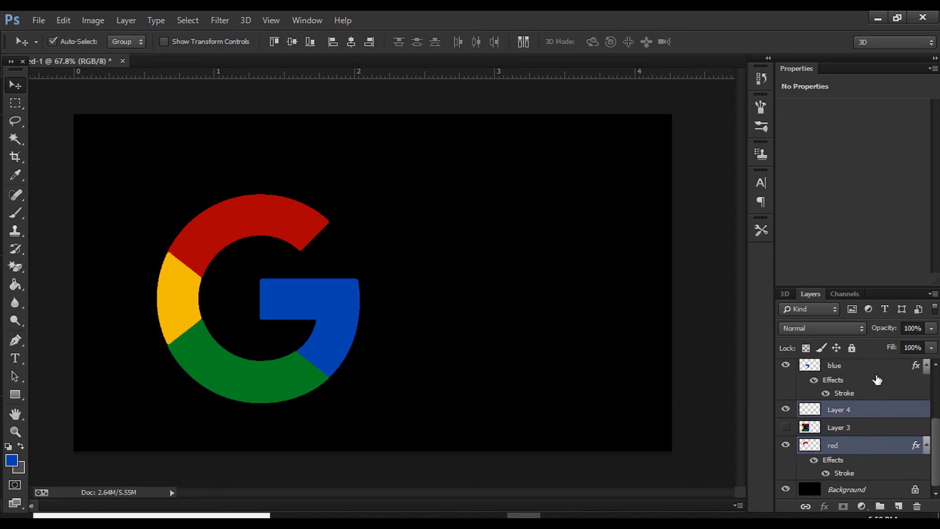
{"action": "left_click", "coordinate": [877, 372], "text": "ctrl"}
{"action": "scroll", "coordinate": [878, 377], "scroll_direction": "up", "scroll_amount": 3}
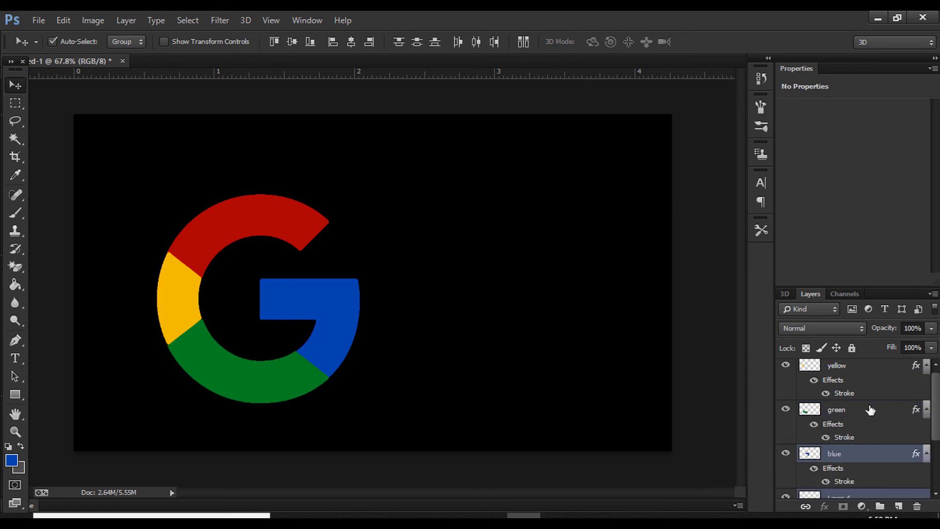
{"action": "left_click", "coordinate": [876, 410], "text": "ctrl"}
{"action": "left_click", "coordinate": [869, 381], "text": "ctrl"}
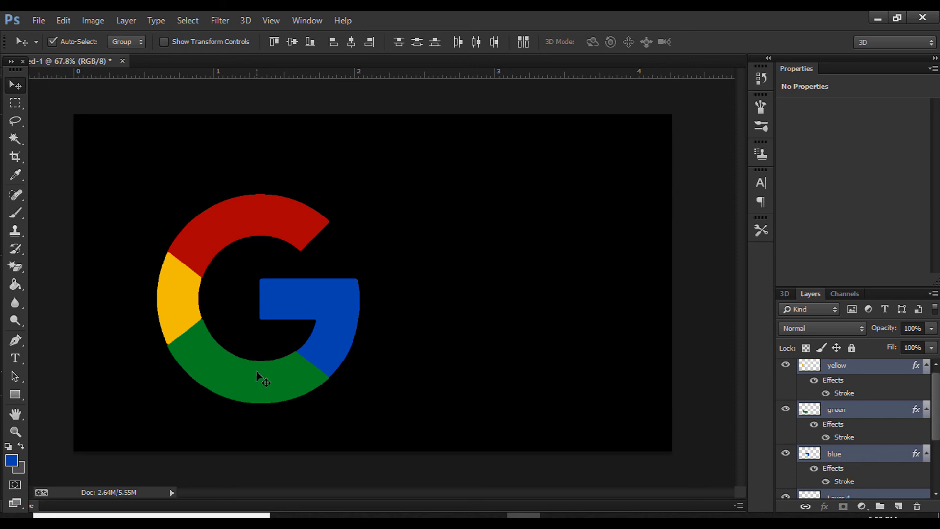
{"action": "left_click_drag", "start_coordinate": [237, 248], "coordinate": [470, 293]}
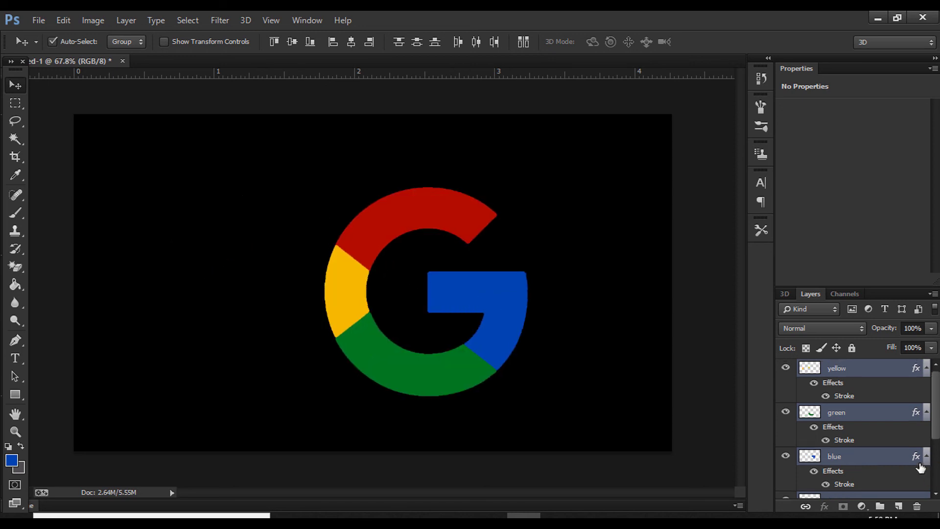
{"action": "scroll", "coordinate": [857, 442], "scroll_direction": "down", "scroll_amount": 3}
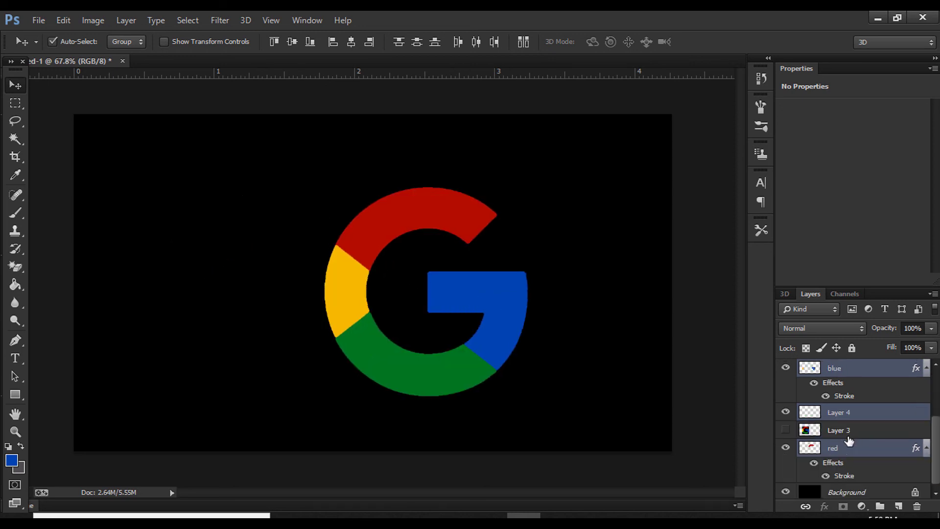
Unhide Layer 3's blurry G and drag it left beside the crisp stroked G
{"action": "left_click", "coordinate": [785, 431]}
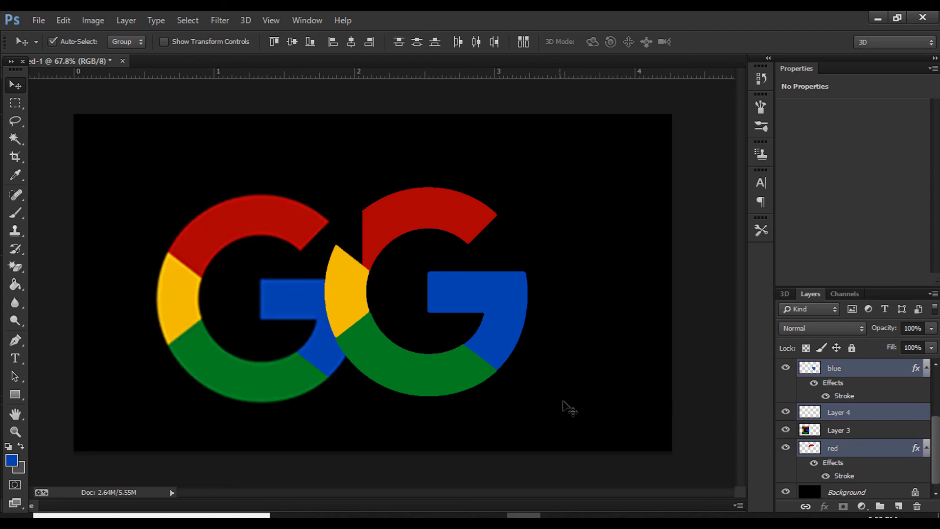
{"action": "left_click", "coordinate": [180, 304]}
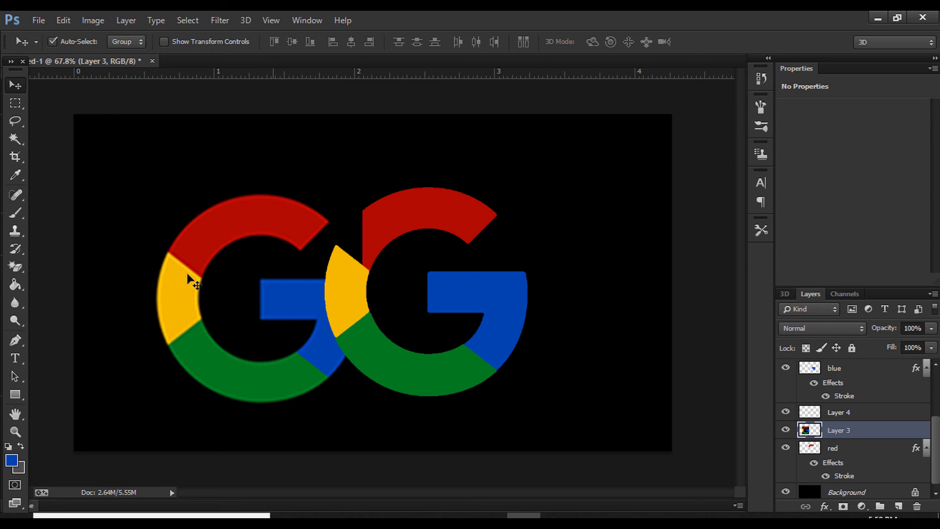
{"action": "left_click_drag", "start_coordinate": [212, 355], "coordinate": [151, 480]}
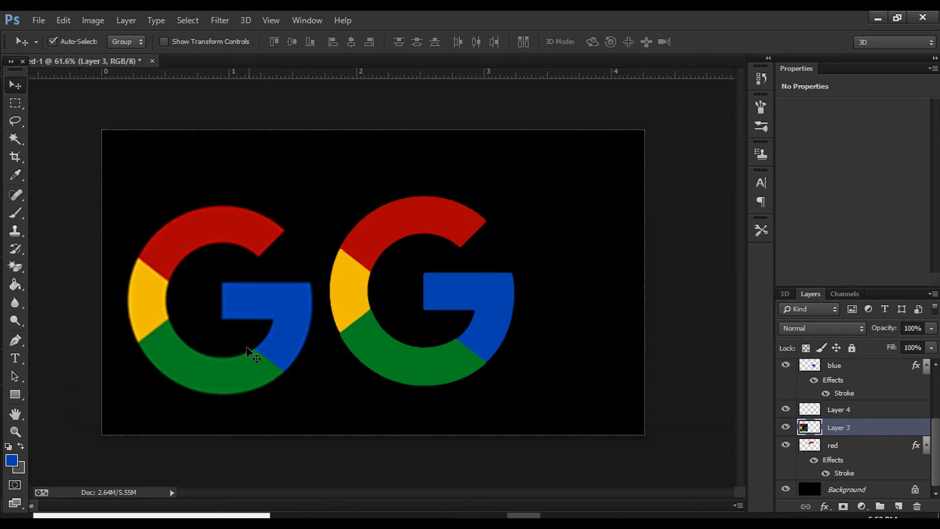
{"action": "scroll", "coordinate": [275, 352], "scroll_direction": "up", "scroll_amount": 1}
{"action": "scroll", "coordinate": [275, 352], "scroll_direction": "up", "scroll_amount": 1}
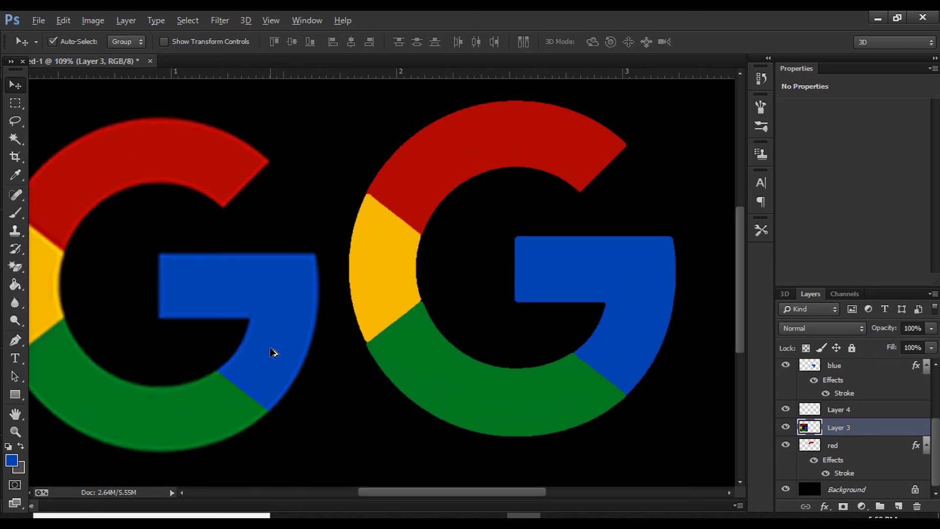
{"action": "scroll", "coordinate": [274, 350], "scroll_direction": "down", "scroll_amount": 1}
{"action": "scroll", "coordinate": [277, 350], "scroll_direction": "down", "scroll_amount": 1}
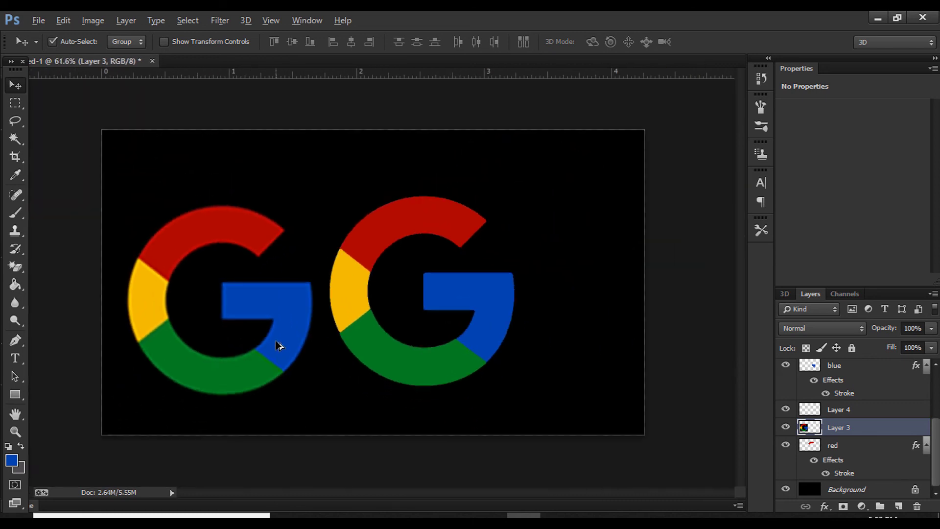